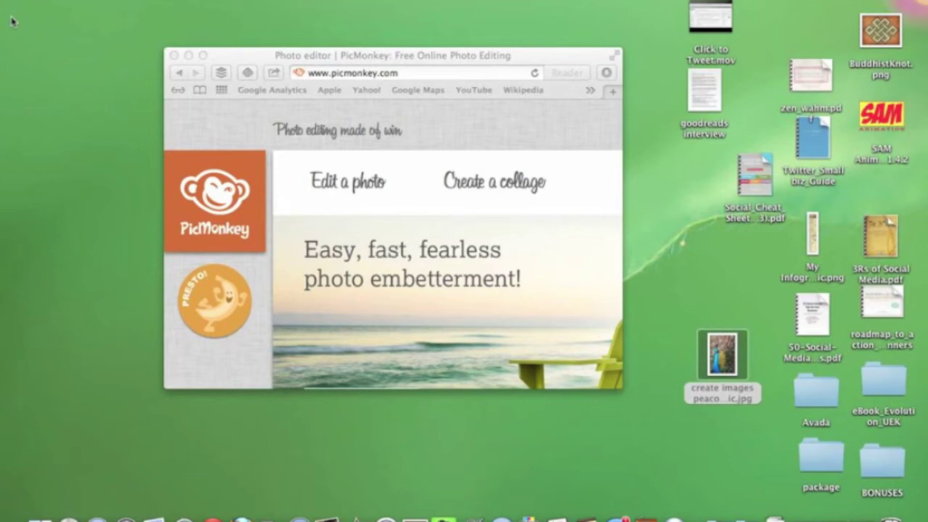
Bring the browser to the front and make the PicMonkey start page full screen
{"action": "left_click", "coordinate": [615, 58]}
{"action": "left_click", "coordinate": [614, 57]}
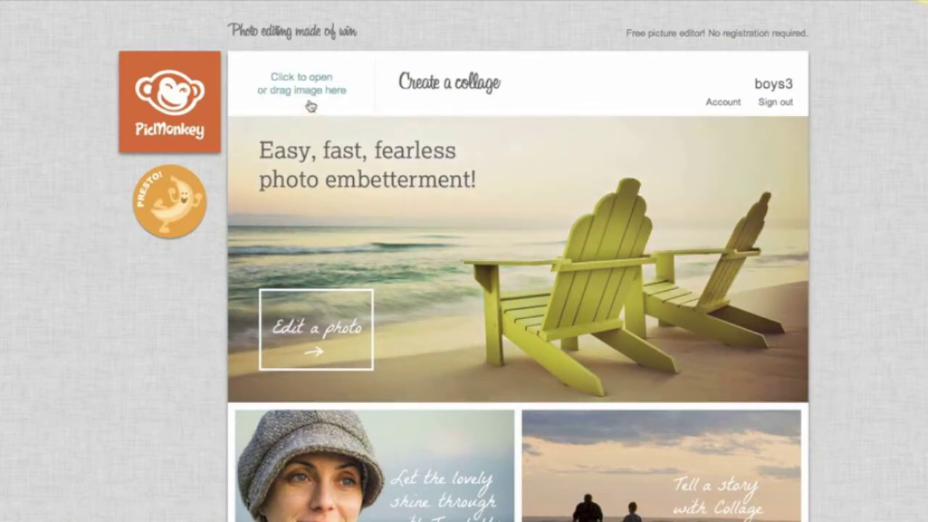
Load the peacock JPG from All My Files into the editor and show its Resize settings
{"action": "left_click", "coordinate": [307, 87]}
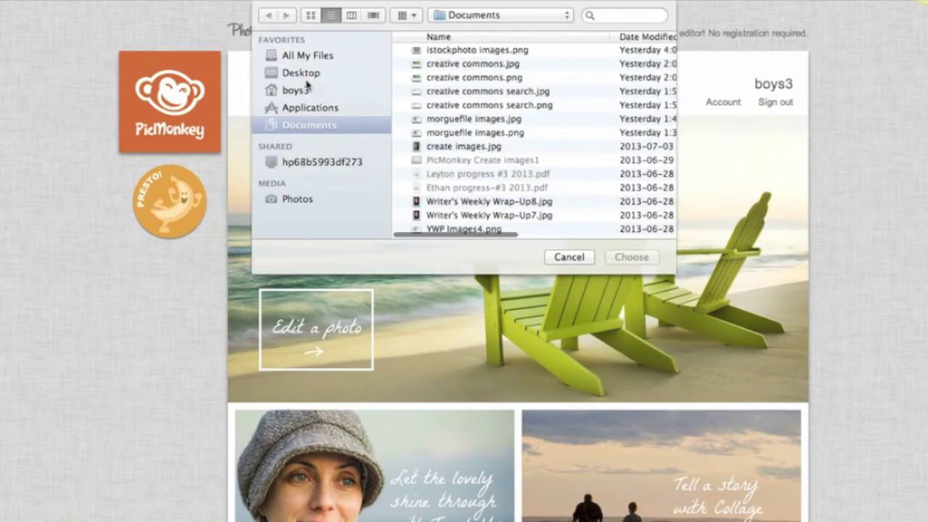
{"action": "left_click", "coordinate": [312, 58]}
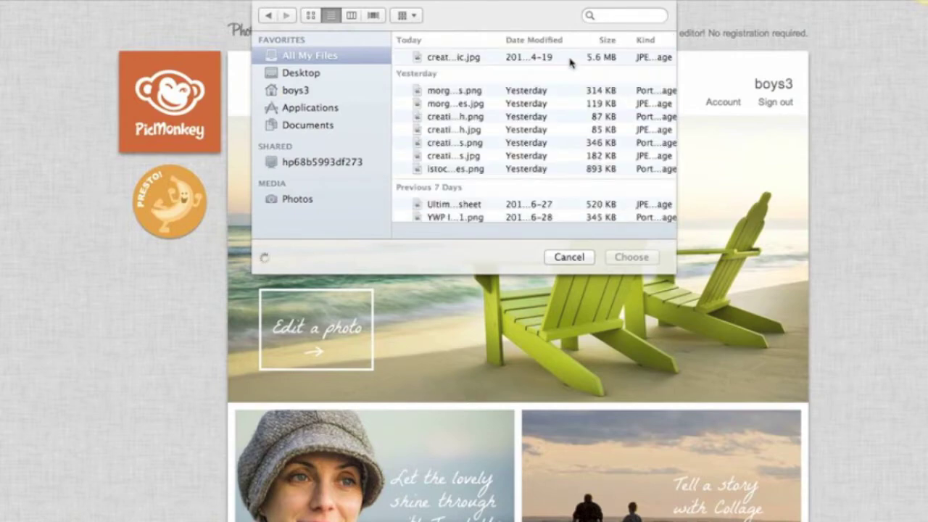
{"action": "left_click", "coordinate": [472, 58]}
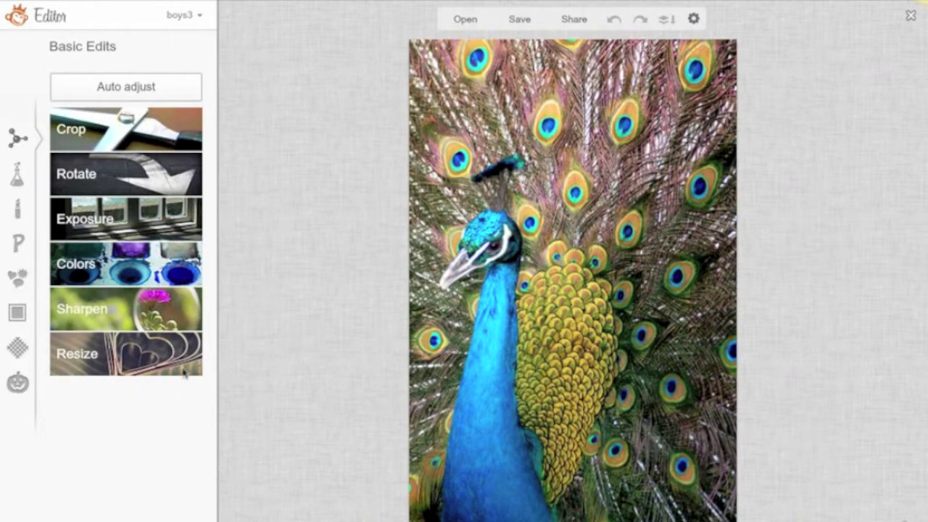
{"action": "left_click", "coordinate": [153, 368]}
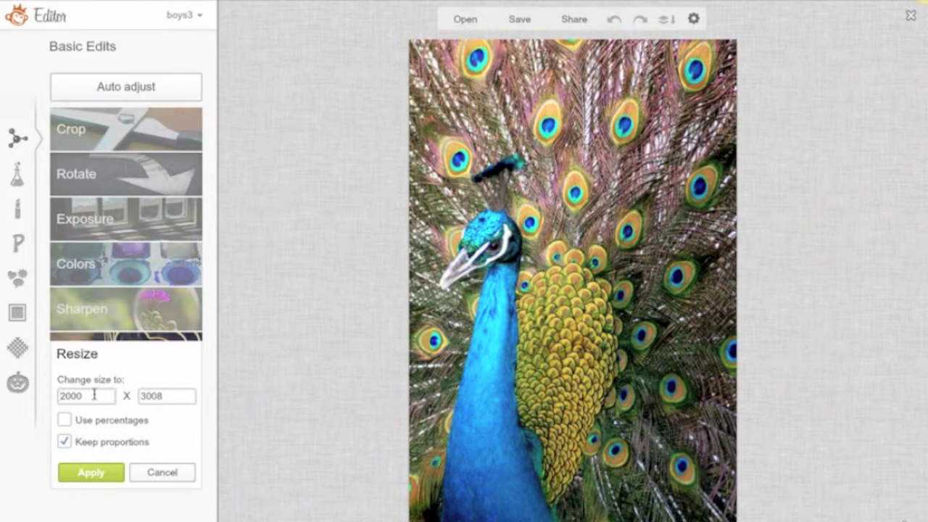
Resize the peacock to 1000 × 1504 pixels, then undo the resize
{"action": "left_click", "coordinate": [91, 397]}
{"action": "key", "text": "BackSpace"}
{"action": "key", "text": "BackSpace"}
{"action": "key", "text": "BackSpace"}
{"action": "key", "text": "BackSpace"}
{"action": "type", "text": "1"}
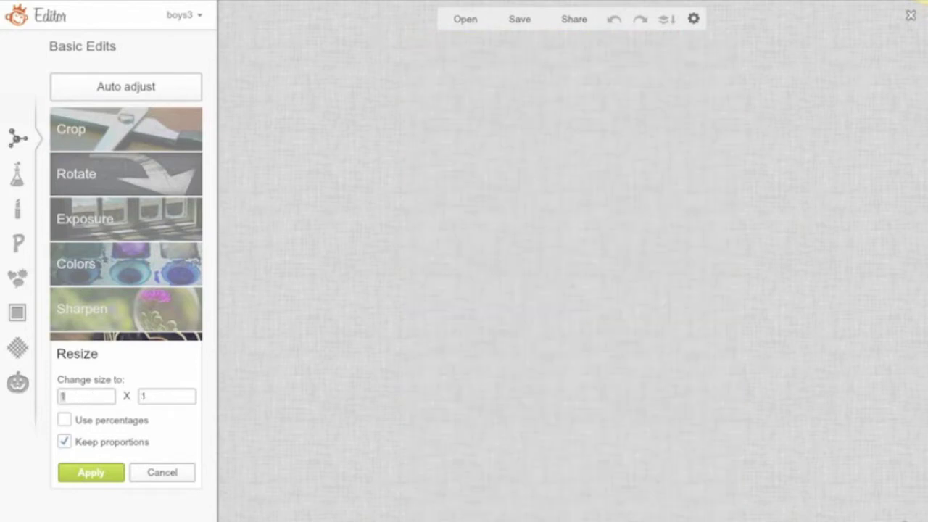
{"action": "type", "text": "000"}
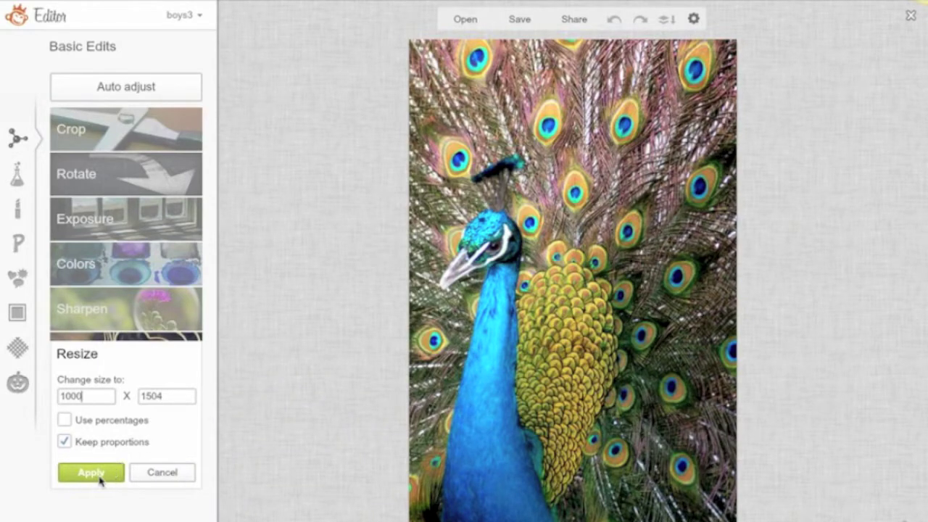
{"action": "left_click", "coordinate": [92, 474]}
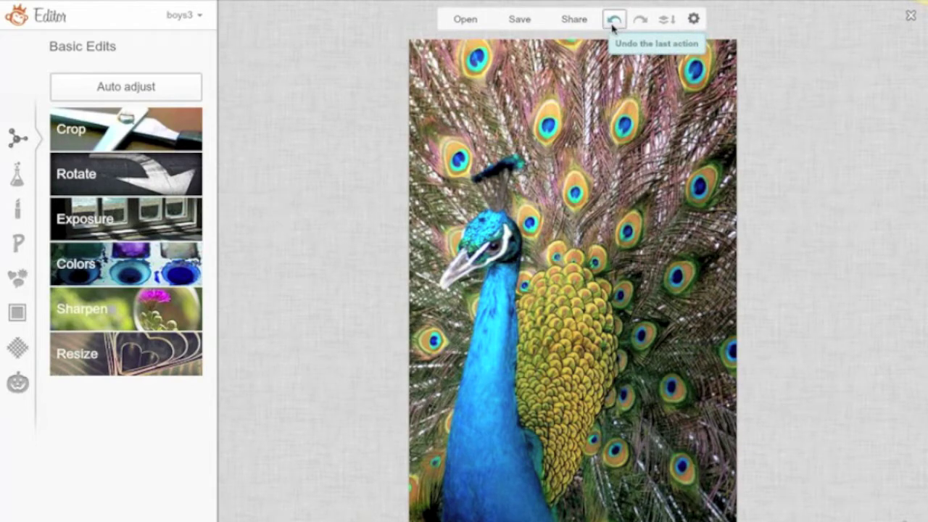
{"action": "left_click", "coordinate": [614, 22]}
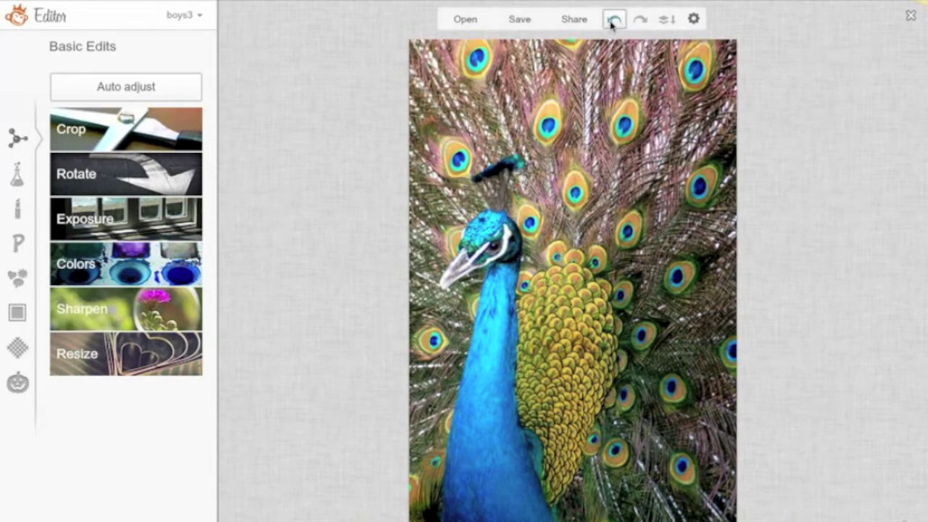
{"action": "left_click", "coordinate": [16, 177]}
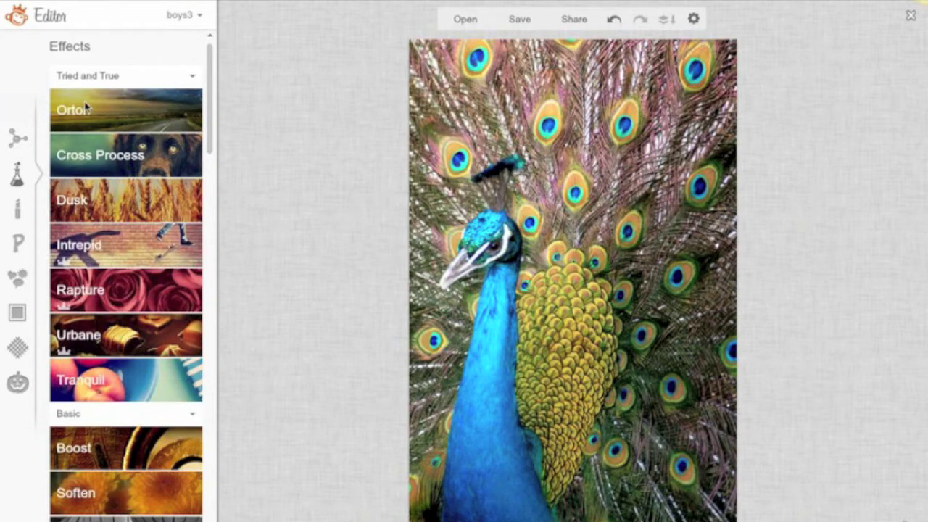
Apply the Orton effect at Bloom 50%, Brightness 50% and Fade 0%
{"action": "left_click", "coordinate": [123, 112]}
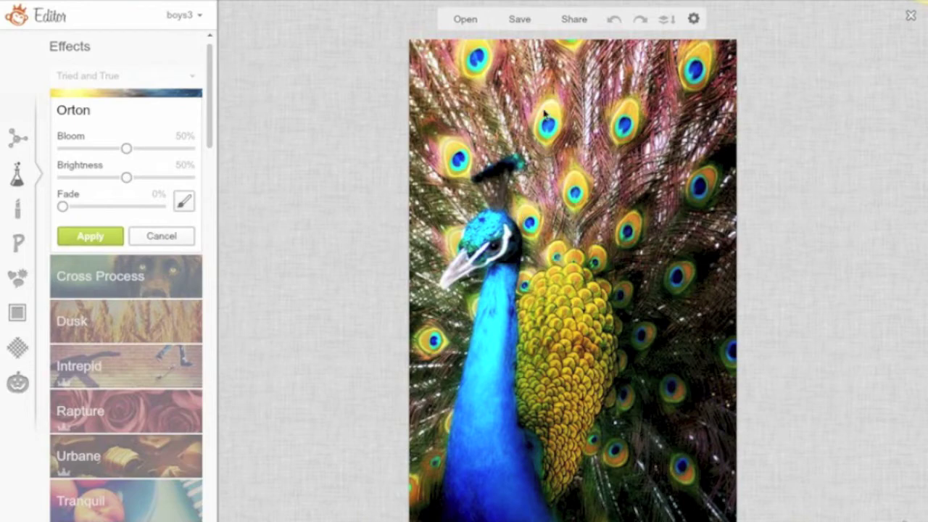
{"action": "left_click", "coordinate": [91, 237]}
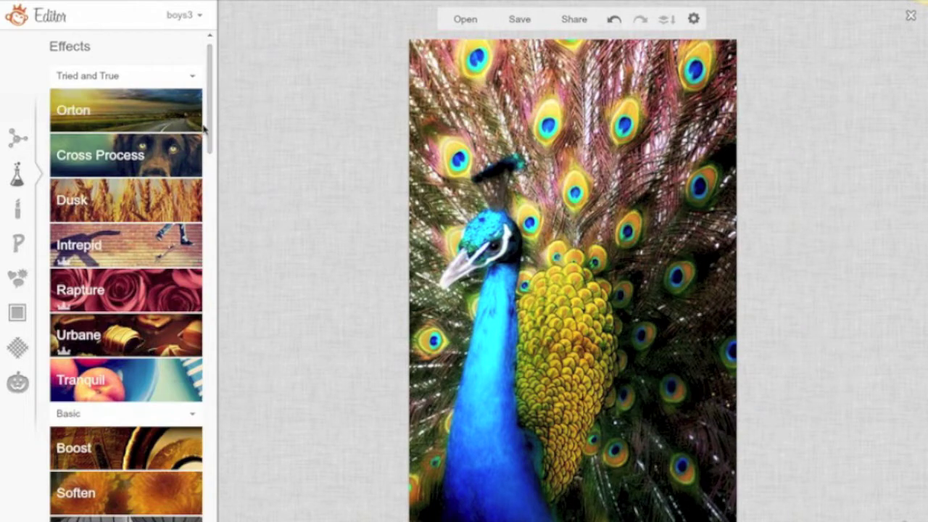
{"action": "left_click_drag", "start_coordinate": [210, 135], "coordinate": [210, 211]}
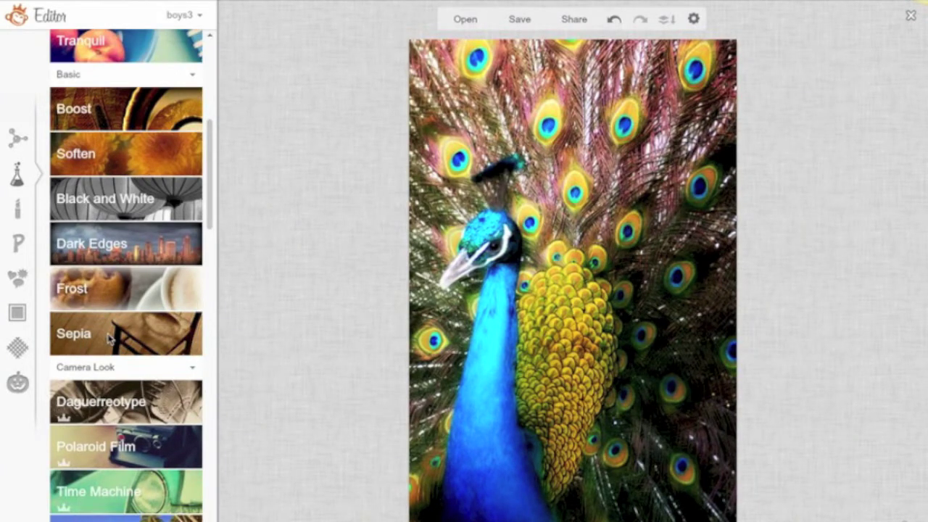
{"action": "left_click", "coordinate": [109, 339]}
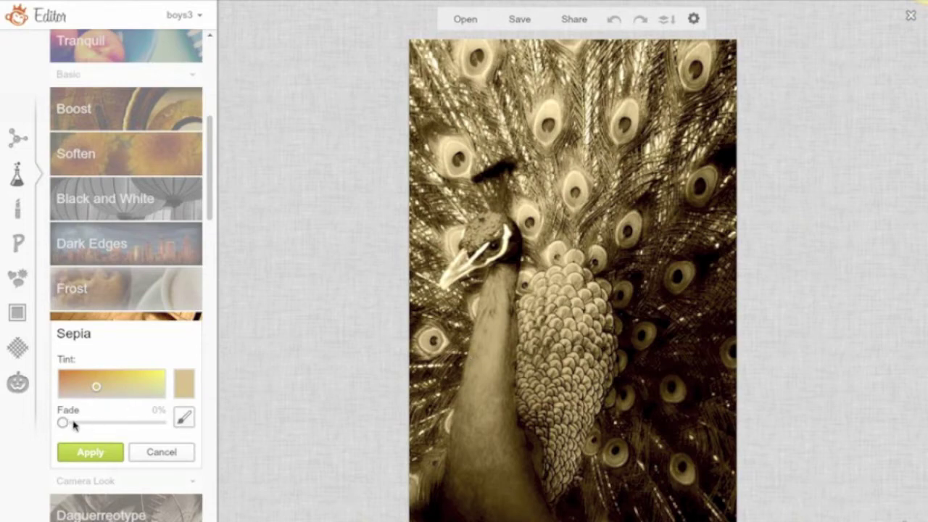
{"action": "mouse_move", "coordinate": [62, 424]}
{"action": "left_mouse_down"}
{"action": "mouse_move", "coordinate": [139, 421]}
{"action": "mouse_move", "coordinate": [62, 425]}
{"action": "left_mouse_up"}
{"action": "left_click", "coordinate": [161, 452]}
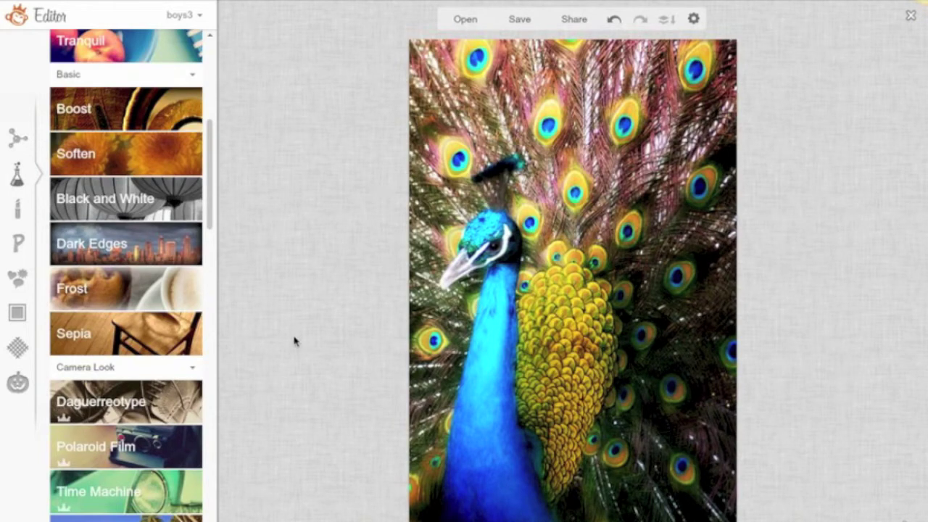
Scroll through the Effects list, then switch to the Touch Up tools
{"action": "left_click_drag", "start_coordinate": [209, 215], "coordinate": [207, 308]}
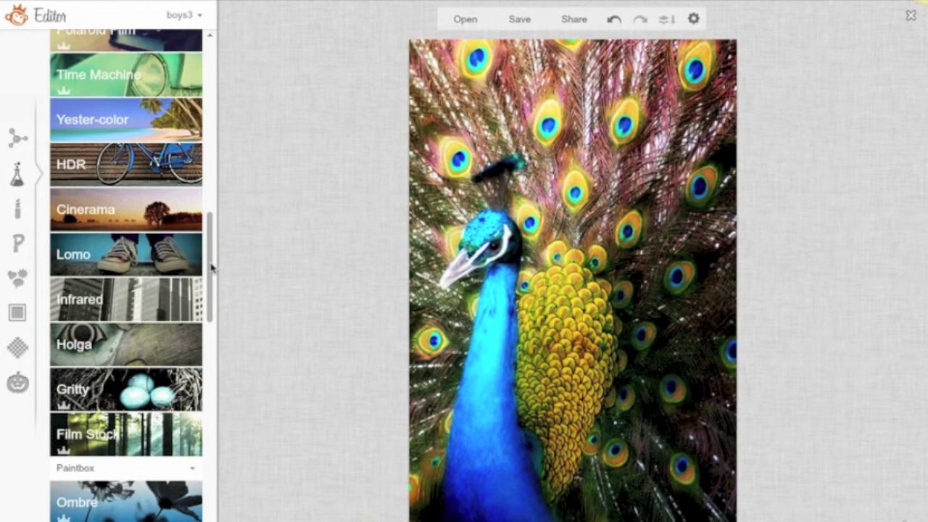
{"action": "left_click_drag", "start_coordinate": [210, 264], "coordinate": [203, 339]}
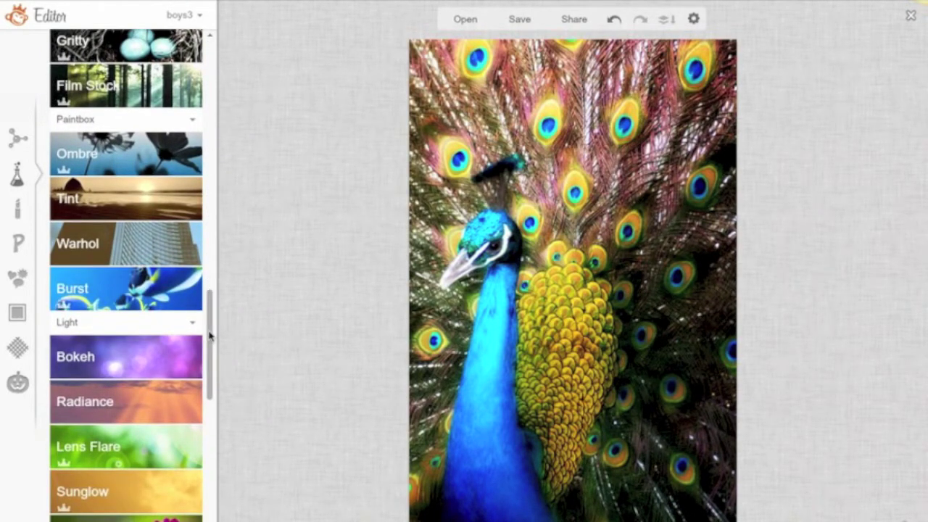
{"action": "scroll", "coordinate": [209, 335], "scroll_direction": "down", "scroll_amount": 4}
{"action": "left_click", "coordinate": [17, 210]}
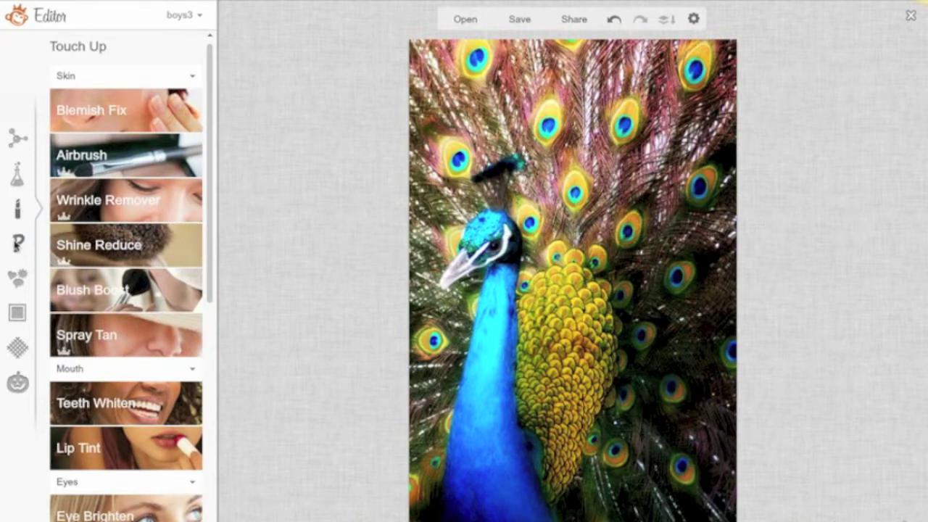
{"action": "left_click", "coordinate": [16, 245]}
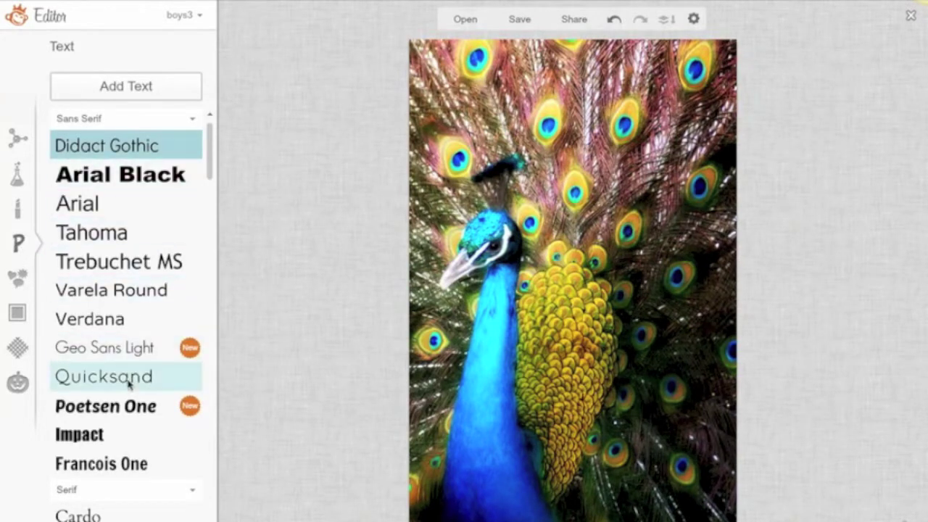
Scroll through the Text font list, including Didact Gothic, Arial Black and Quicksand
{"action": "left_click_drag", "start_coordinate": [209, 150], "coordinate": [209, 338]}
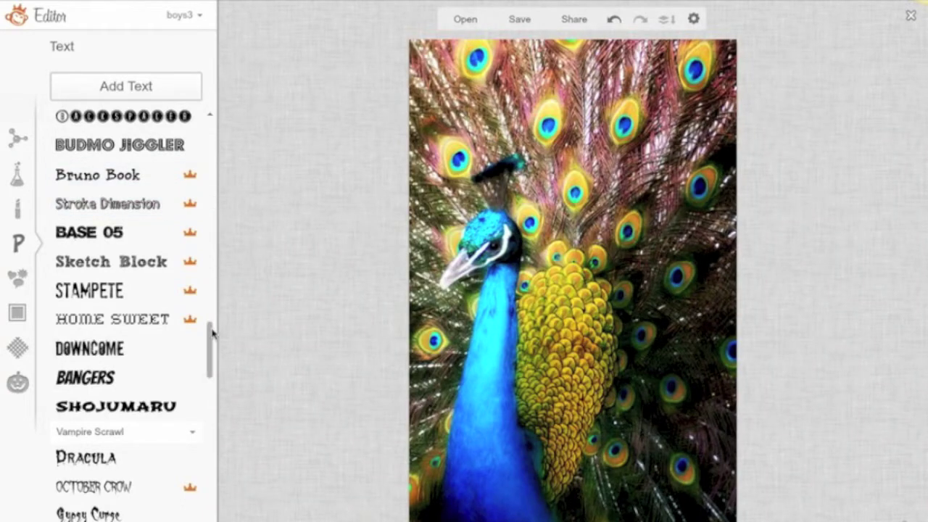
{"action": "left_click_drag", "start_coordinate": [209, 347], "coordinate": [210, 171]}
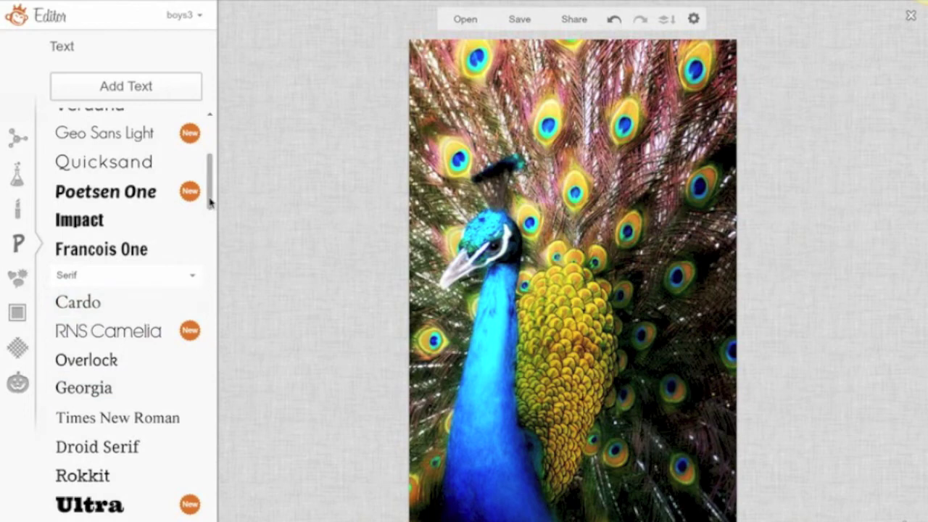
{"action": "left_click_drag", "start_coordinate": [210, 206], "coordinate": [210, 271]}
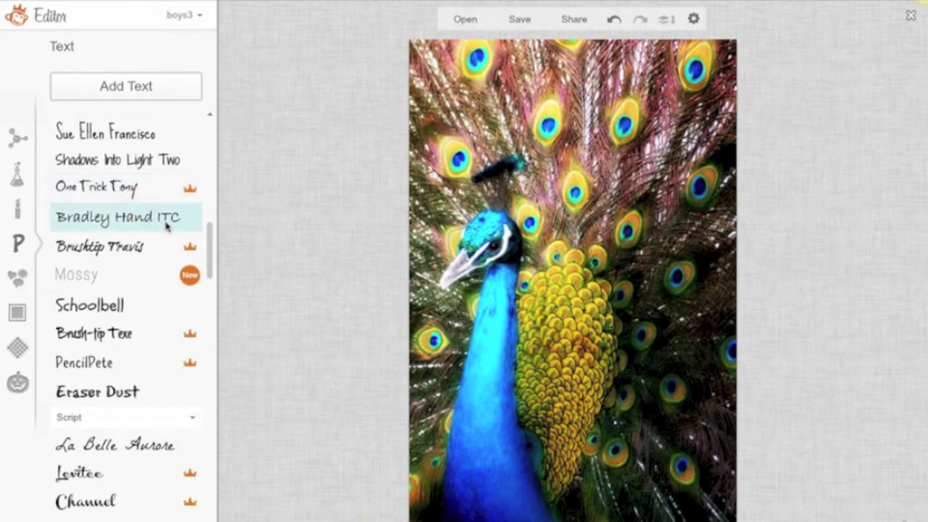
{"action": "left_click_drag", "start_coordinate": [210, 257], "coordinate": [211, 358]}
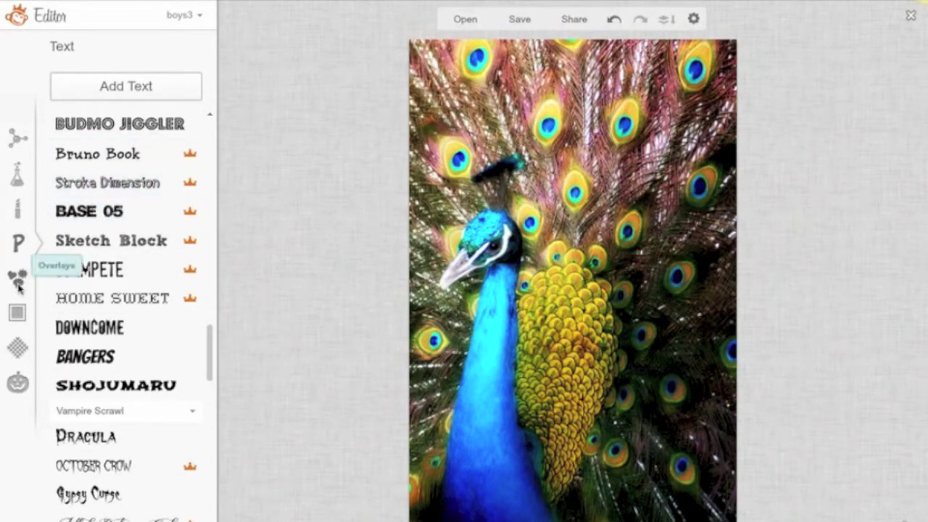
{"action": "left_click", "coordinate": [18, 279]}
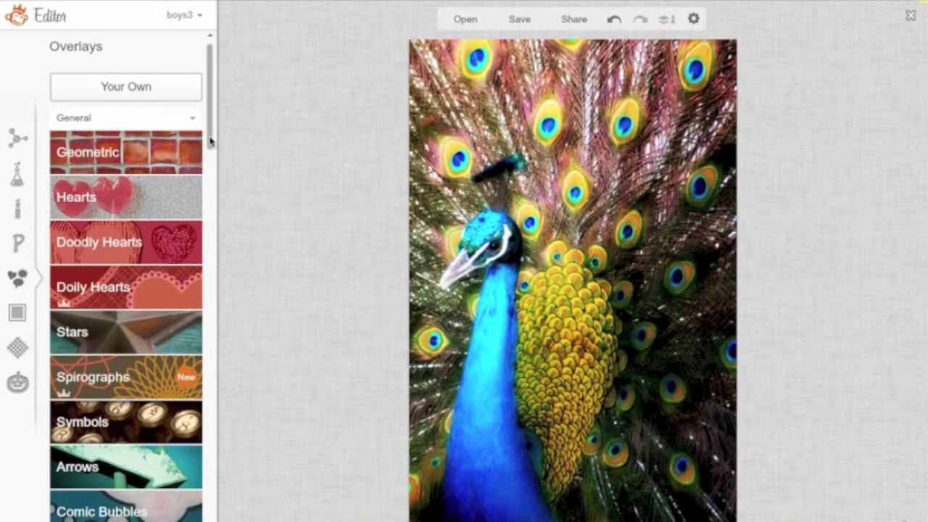
Add a red scribbled Doodly Hearts sticker, enlarge it and tilt it slightly clockwise
{"action": "left_click_drag", "start_coordinate": [210, 140], "coordinate": [210, 161]}
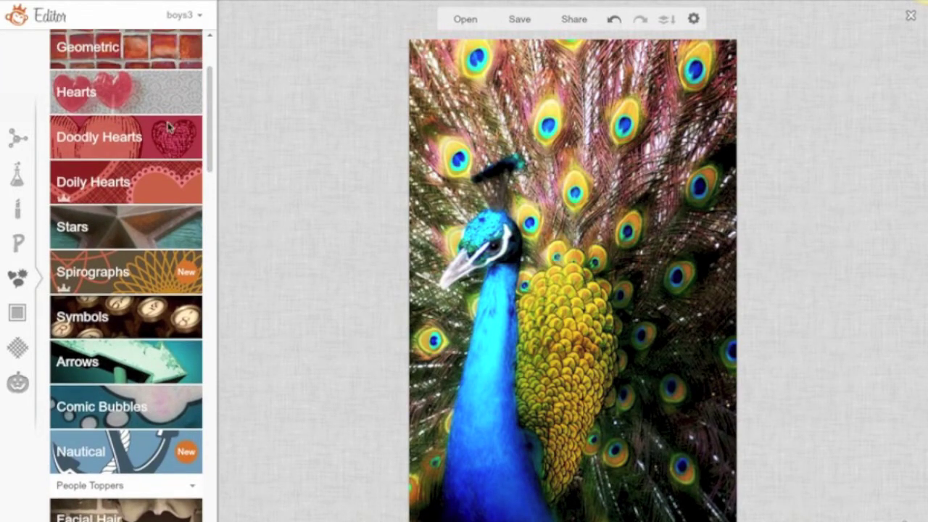
{"action": "left_click", "coordinate": [116, 48]}
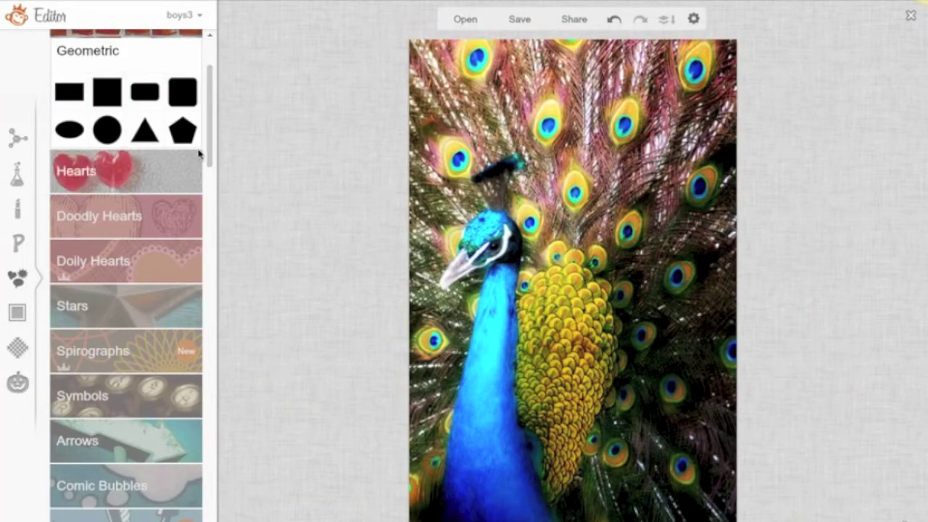
{"action": "left_click", "coordinate": [153, 213]}
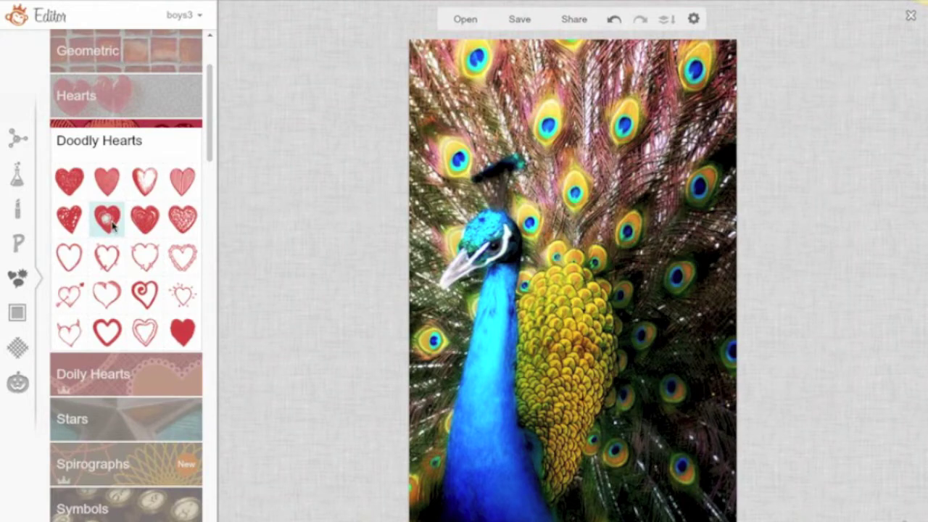
{"action": "left_click", "coordinate": [109, 219]}
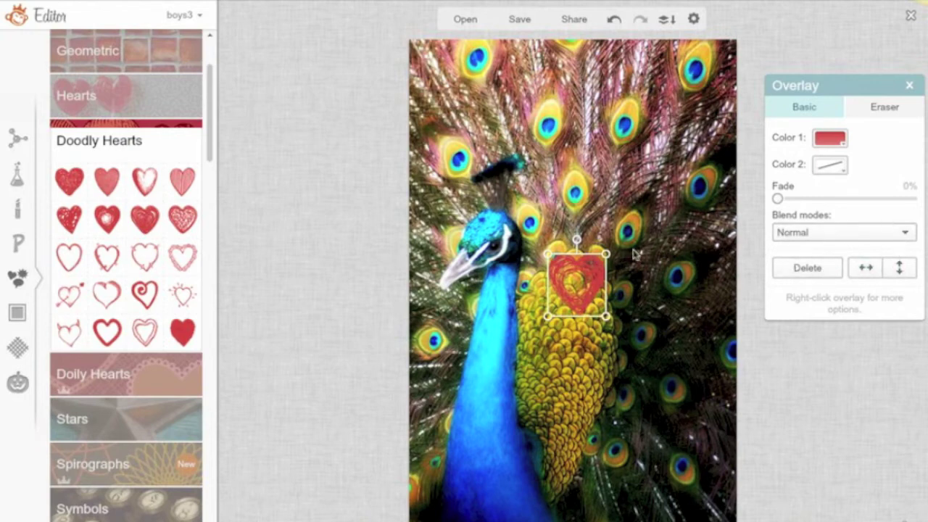
{"action": "left_click_drag", "start_coordinate": [606, 253], "coordinate": [715, 141]}
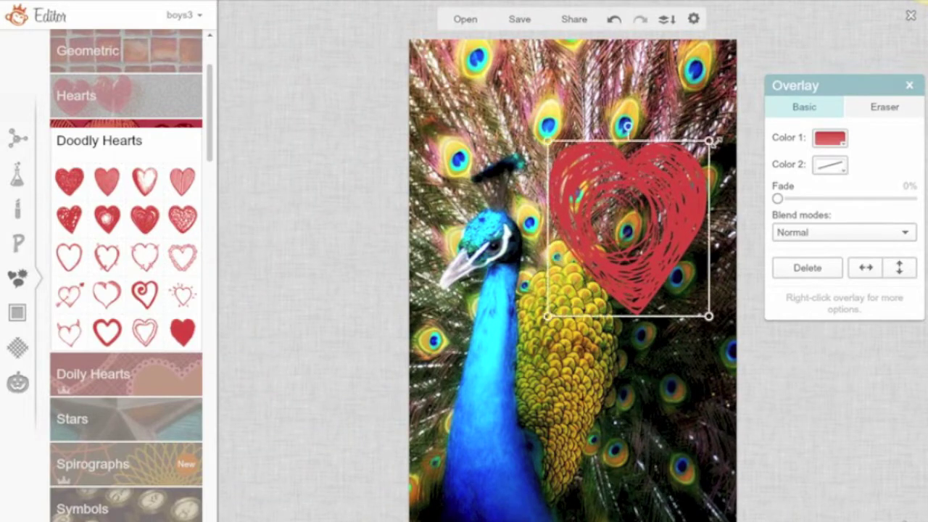
{"action": "left_click_drag", "start_coordinate": [626, 124], "coordinate": [649, 127]}
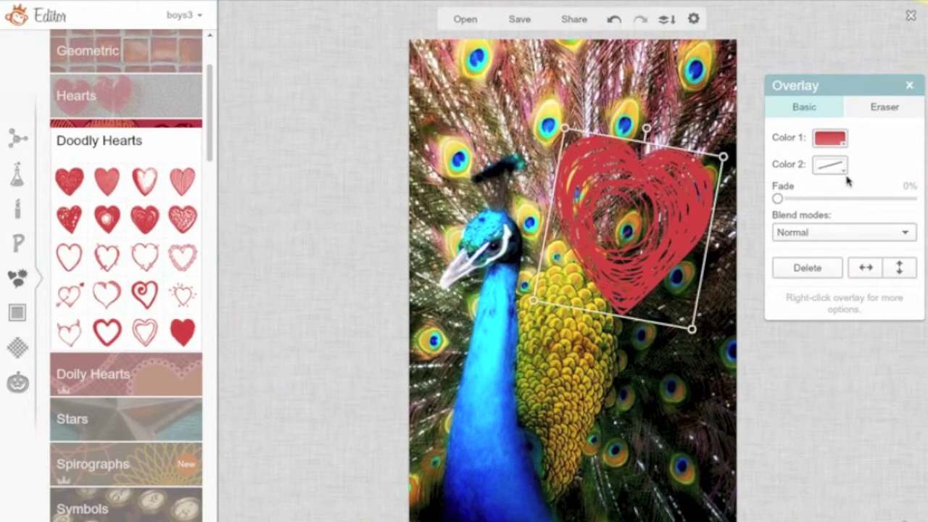
Keep the heart's blend mode at Normal, then delete the heart sticker
{"action": "left_click", "coordinate": [907, 233]}
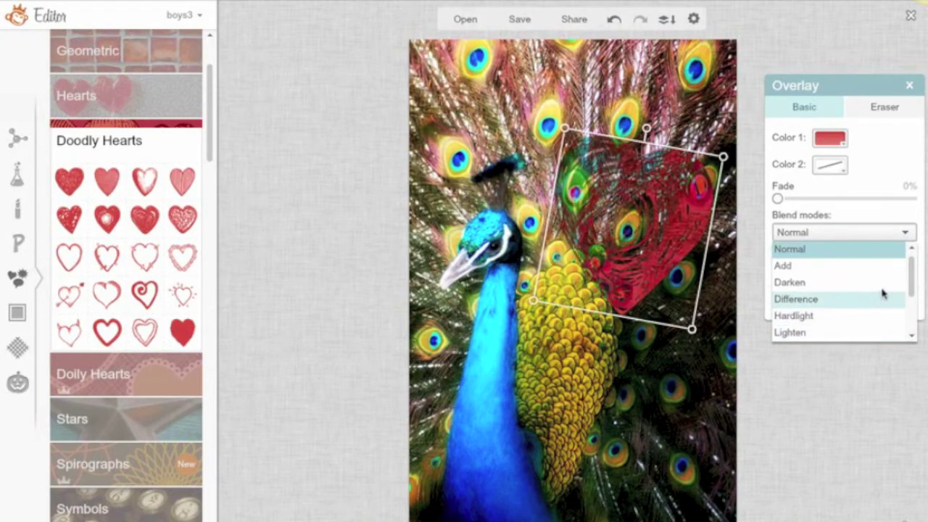
{"action": "left_click", "coordinate": [911, 232]}
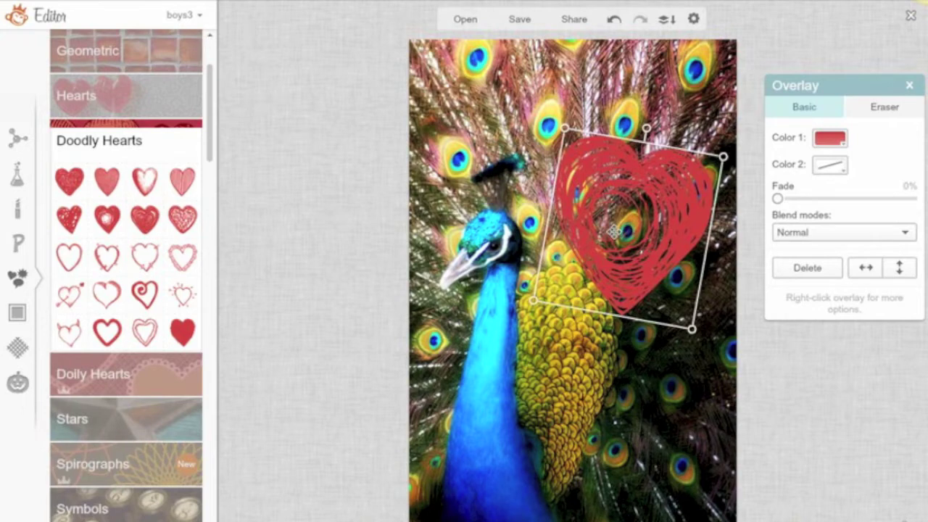
{"action": "key", "text": "Delete"}
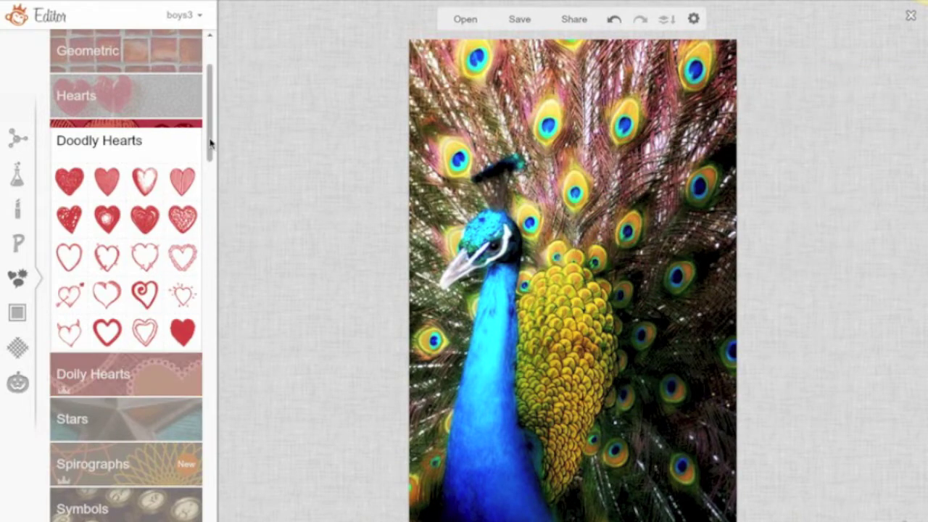
Scroll the overlays past the expanded Arrows category down to Butterflies and Roses
{"action": "left_click_drag", "start_coordinate": [208, 145], "coordinate": [207, 196]}
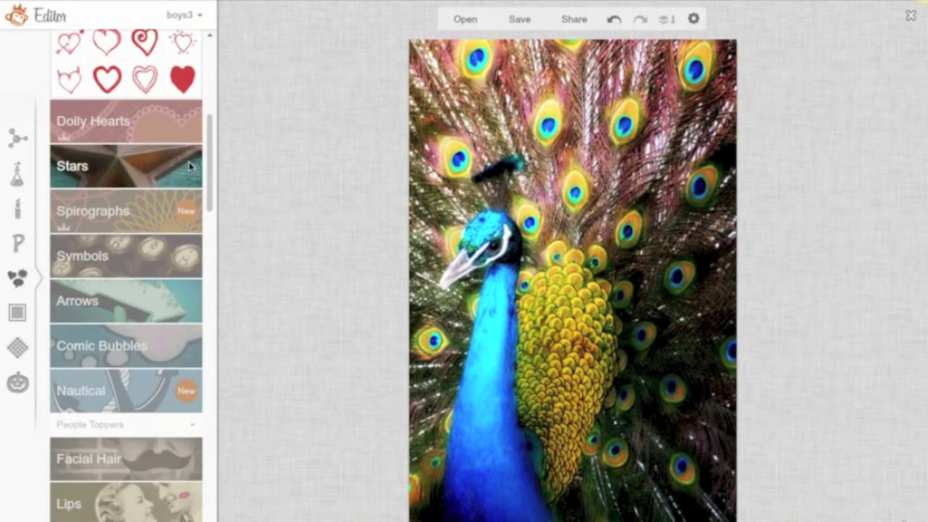
{"action": "left_click", "coordinate": [142, 302]}
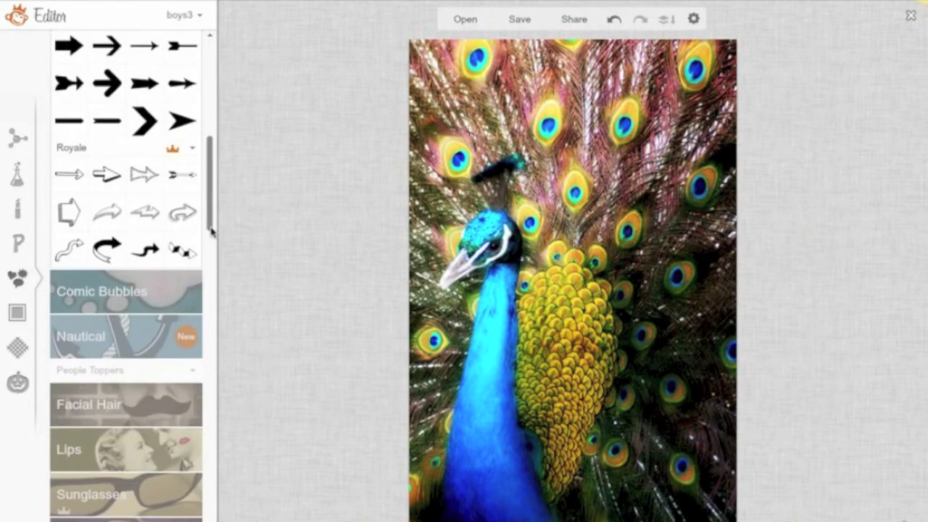
{"action": "left_click_drag", "start_coordinate": [211, 230], "coordinate": [213, 295]}
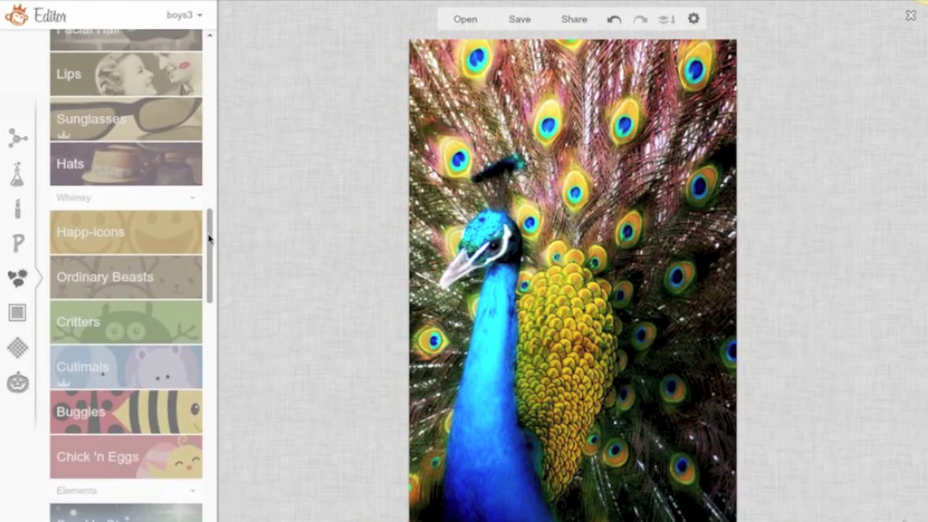
{"action": "left_click_drag", "start_coordinate": [209, 240], "coordinate": [210, 286]}
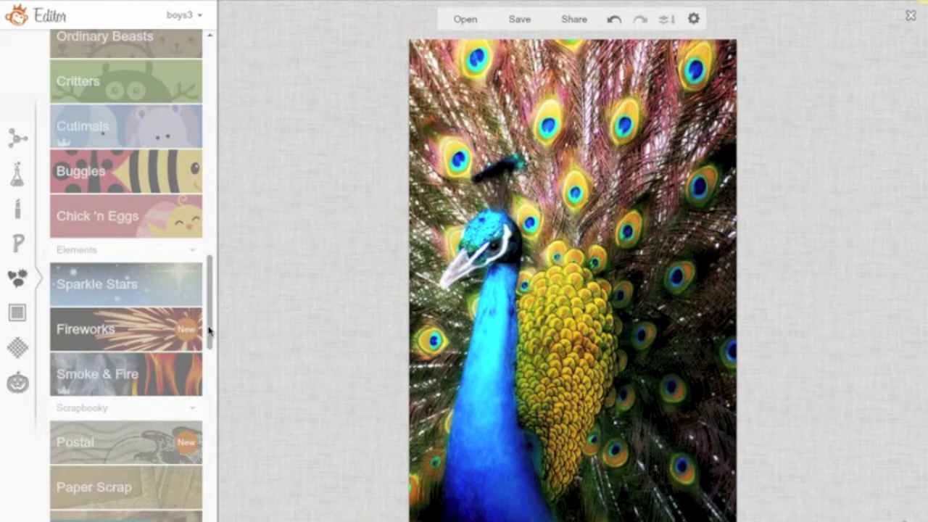
{"action": "left_click_drag", "start_coordinate": [209, 330], "coordinate": [209, 387]}
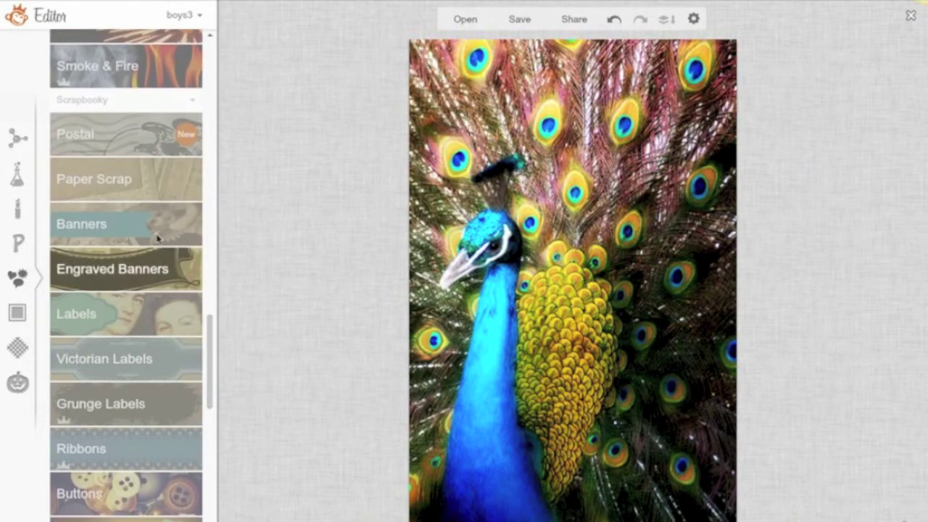
{"action": "scroll", "coordinate": [158, 237], "scroll_direction": "down", "scroll_amount": 8}
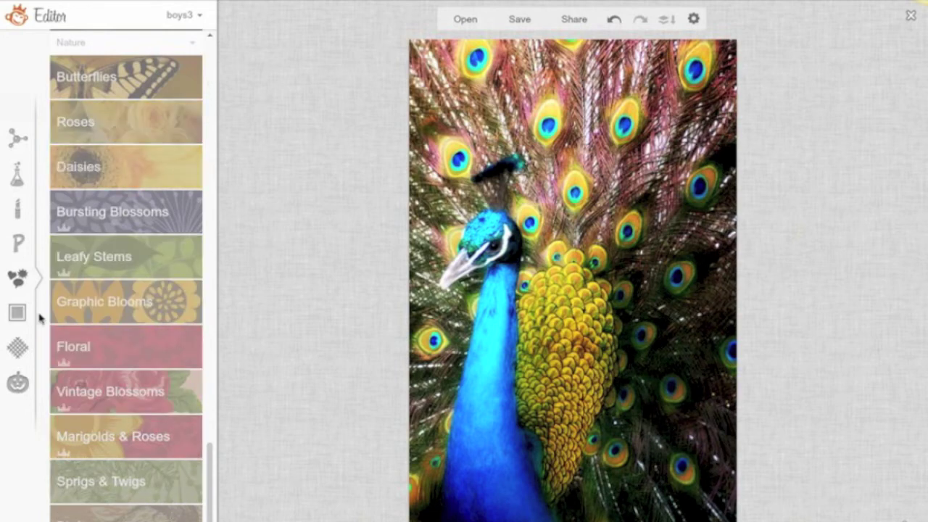
Preview five Film Edge frame styles on the peacock, then cancel the frame
{"action": "left_click", "coordinate": [17, 313]}
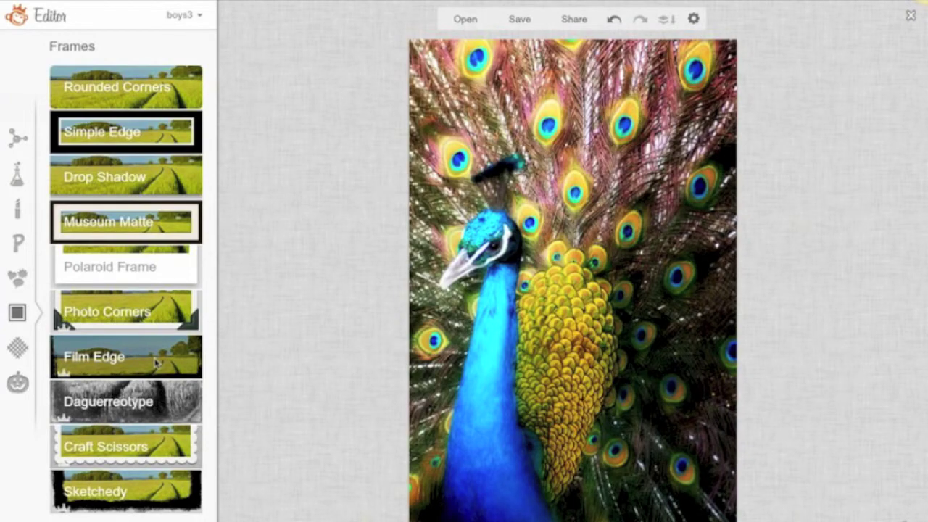
{"action": "left_click", "coordinate": [155, 362]}
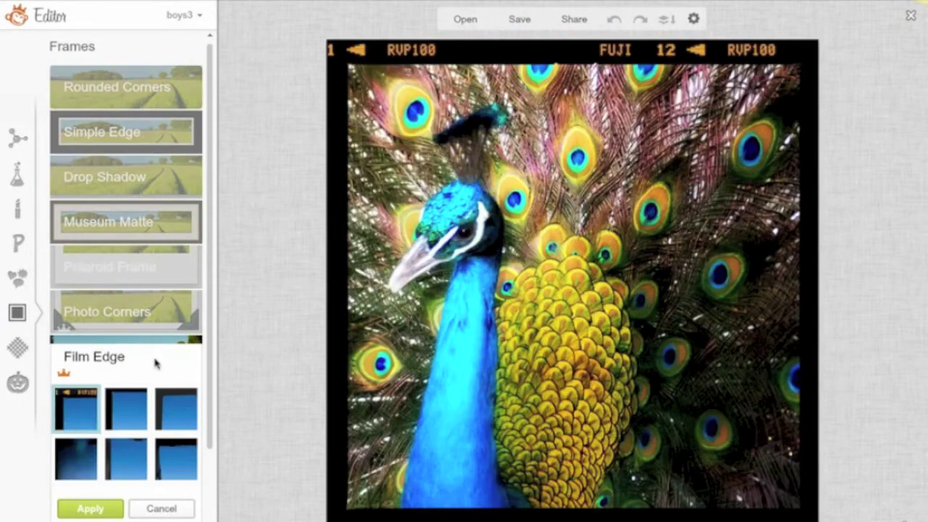
{"action": "left_click", "coordinate": [122, 425]}
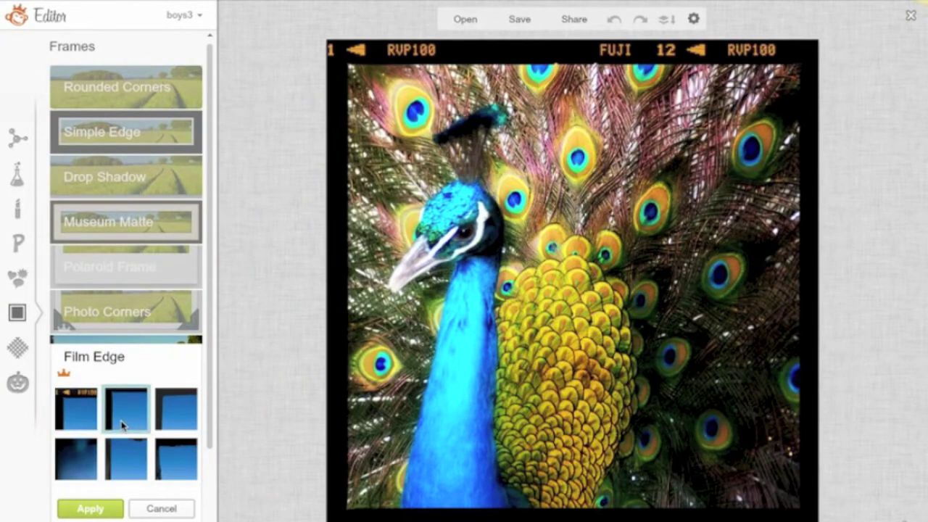
{"action": "left_click", "coordinate": [184, 403]}
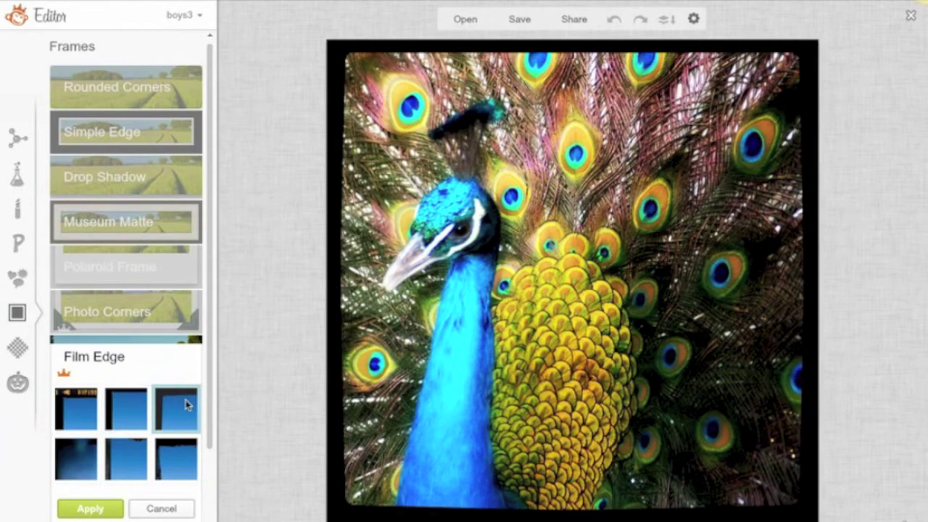
{"action": "left_click", "coordinate": [72, 467]}
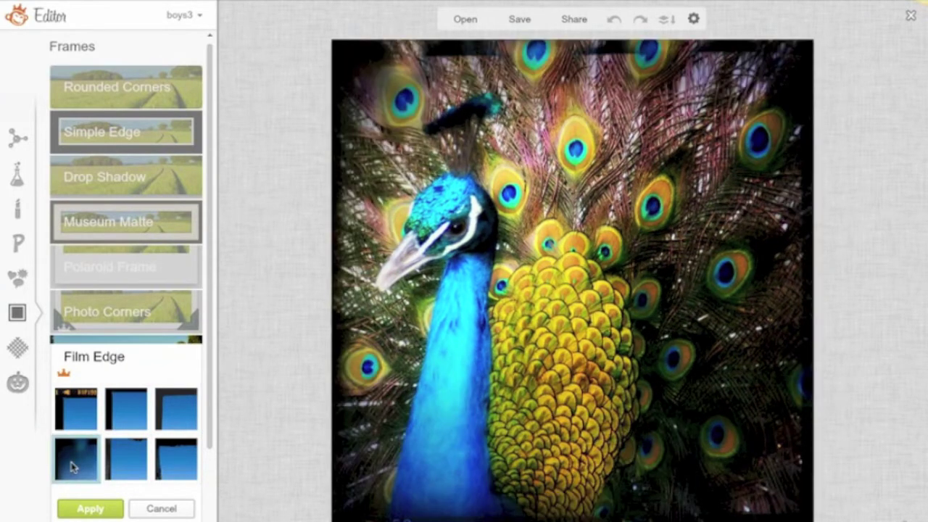
{"action": "left_click", "coordinate": [124, 468]}
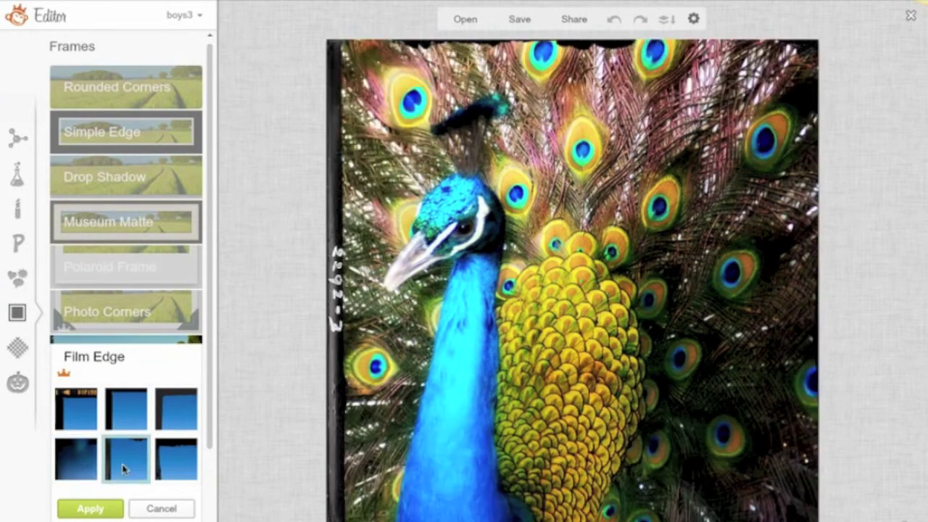
{"action": "left_click", "coordinate": [159, 509]}
{"action": "left_click", "coordinate": [18, 348]}
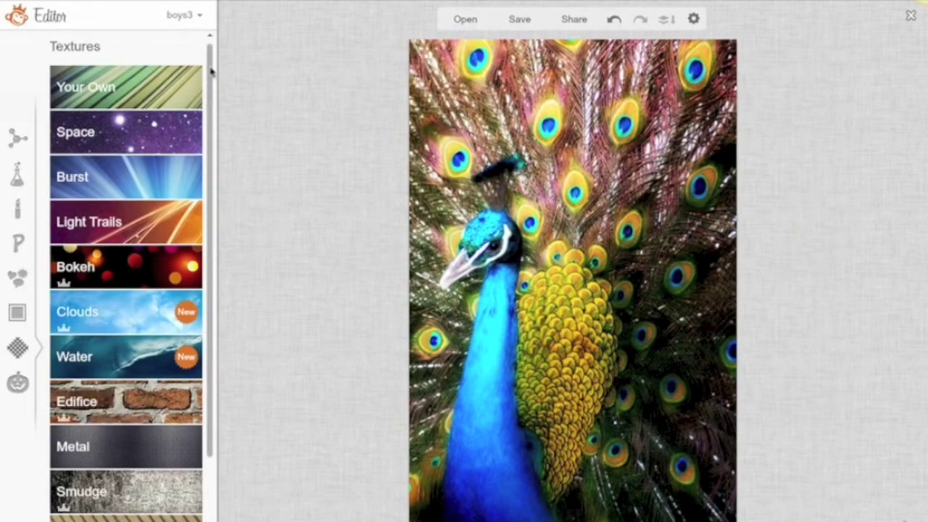
Preview the Smudge textures on the peacock, ending on the green one
{"action": "left_click_drag", "start_coordinate": [211, 70], "coordinate": [207, 181]}
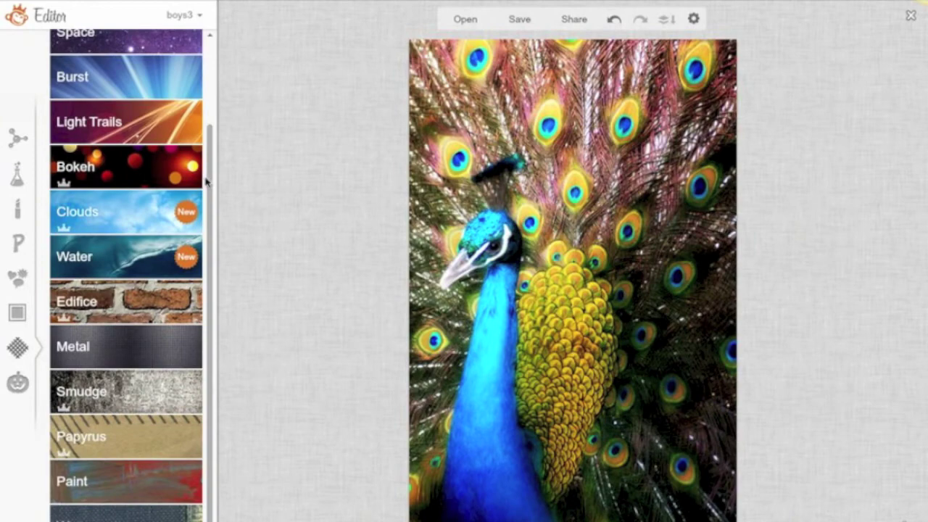
{"action": "left_click", "coordinate": [124, 389]}
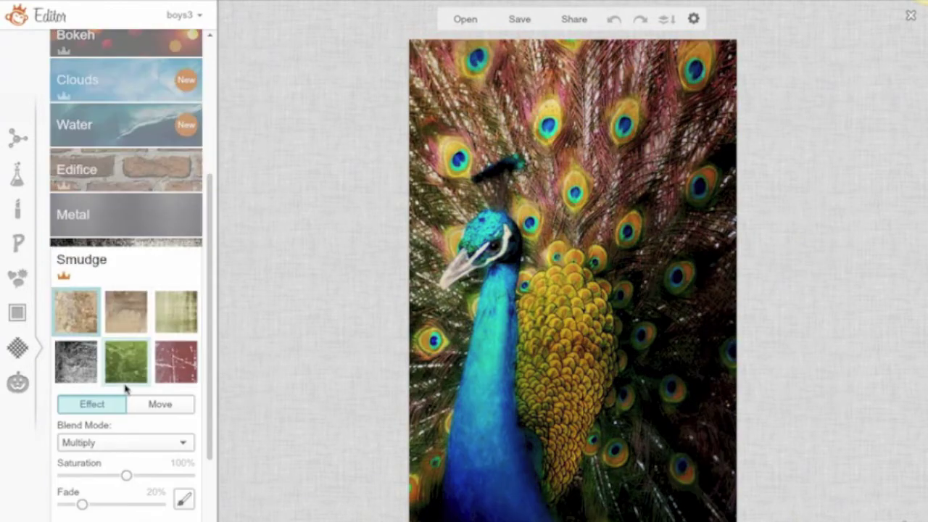
{"action": "left_click", "coordinate": [116, 313]}
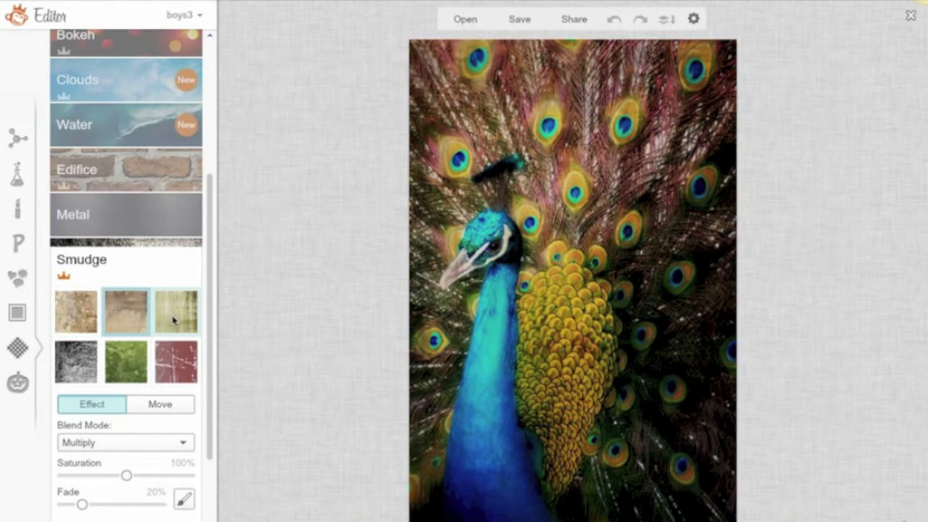
{"action": "left_click", "coordinate": [174, 319]}
{"action": "left_click", "coordinate": [78, 365]}
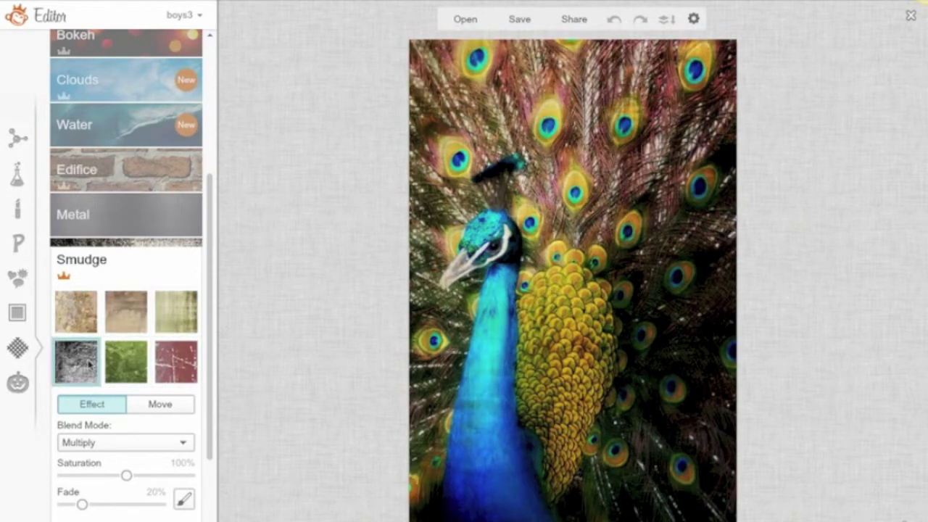
{"action": "left_click", "coordinate": [185, 372]}
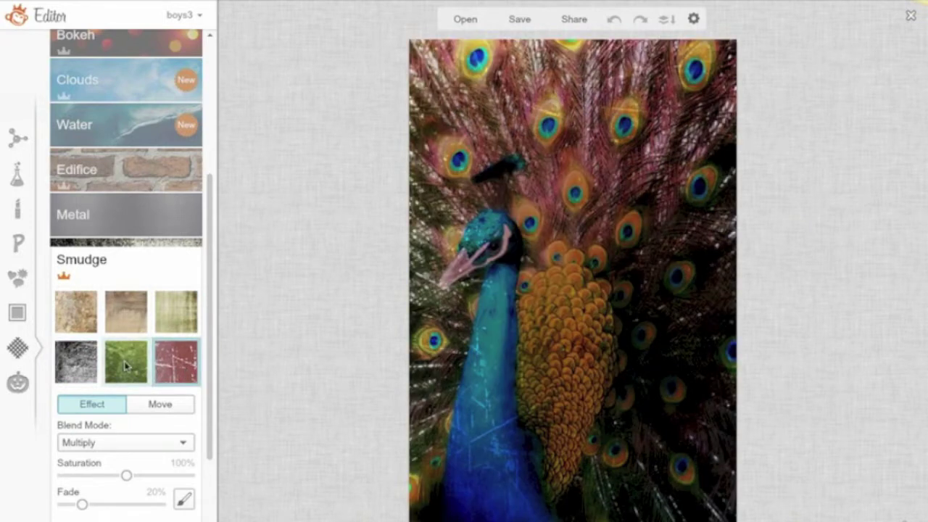
{"action": "left_click", "coordinate": [124, 361]}
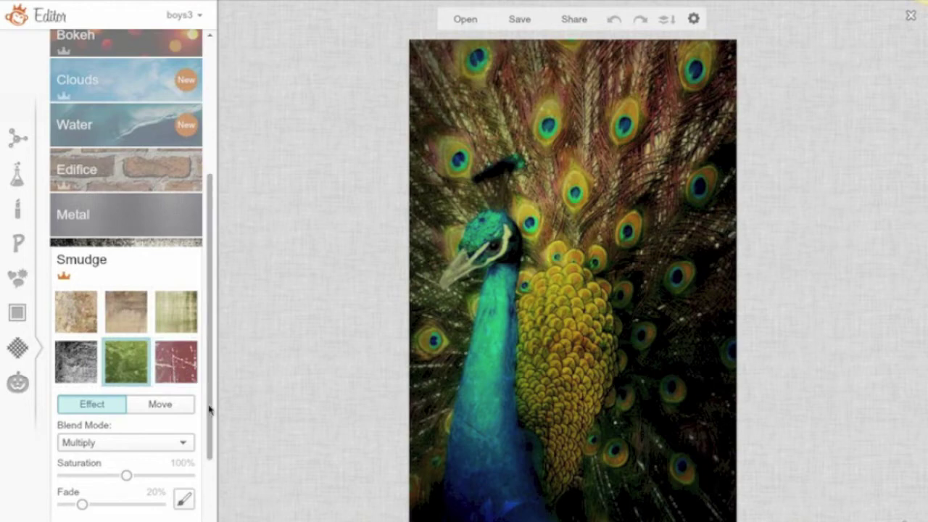
Check the texture blend modes, then cancel the Smudge texture
{"action": "left_click_drag", "start_coordinate": [209, 410], "coordinate": [208, 466]}
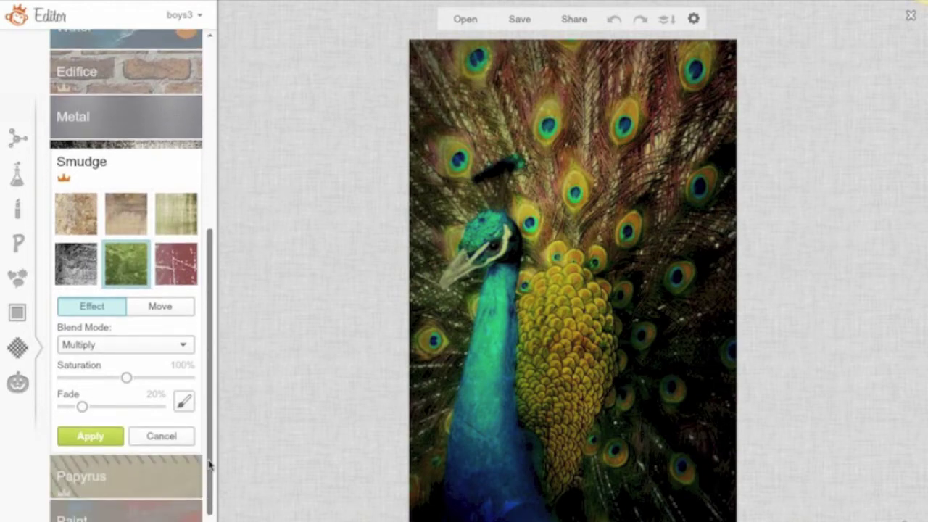
{"action": "left_click", "coordinate": [185, 348]}
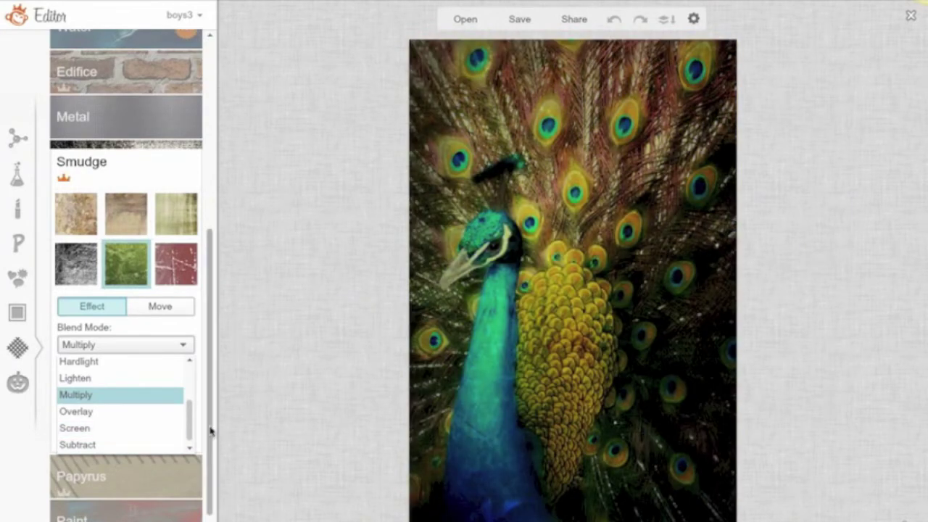
{"action": "left_click", "coordinate": [556, 300]}
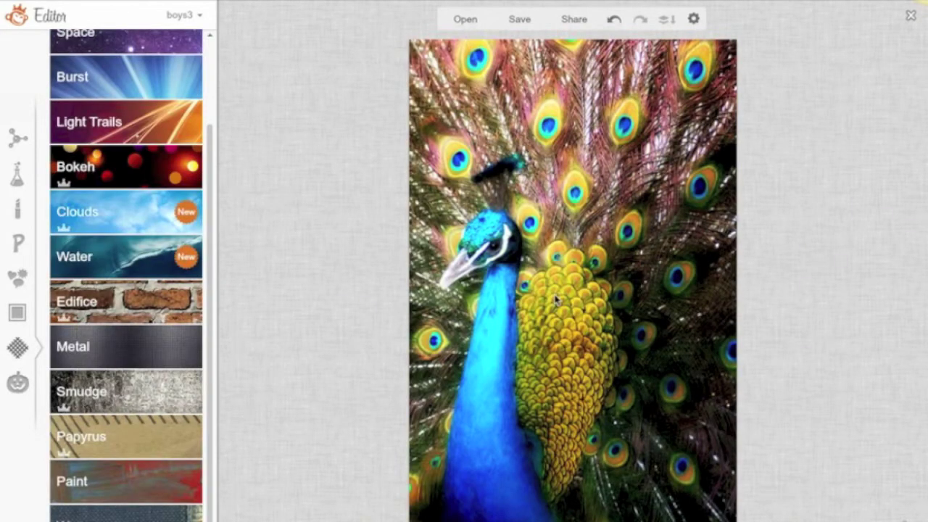
{"action": "left_click", "coordinate": [17, 385]}
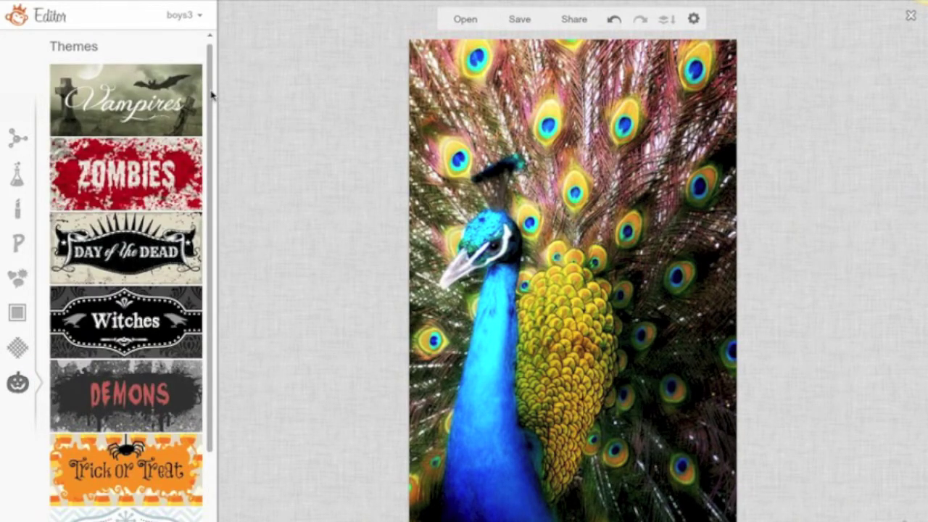
{"action": "scroll", "coordinate": [207, 94], "scroll_direction": "down", "scroll_amount": 3}
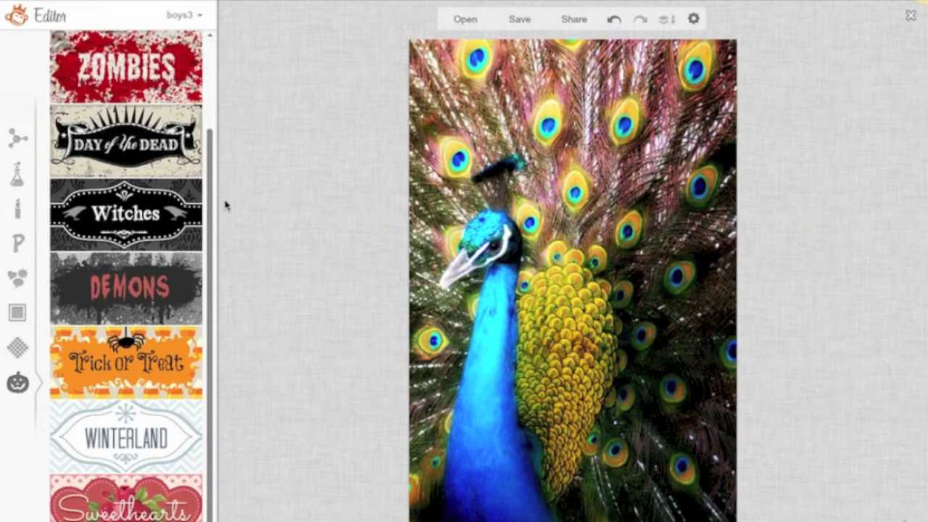
{"action": "left_click_drag", "start_coordinate": [208, 210], "coordinate": [209, 126]}
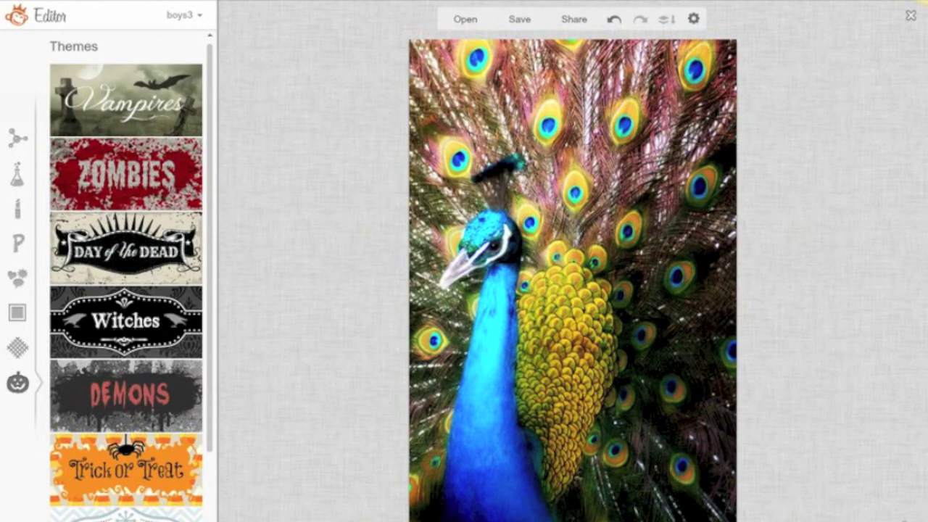
{"action": "left_click", "coordinate": [125, 100]}
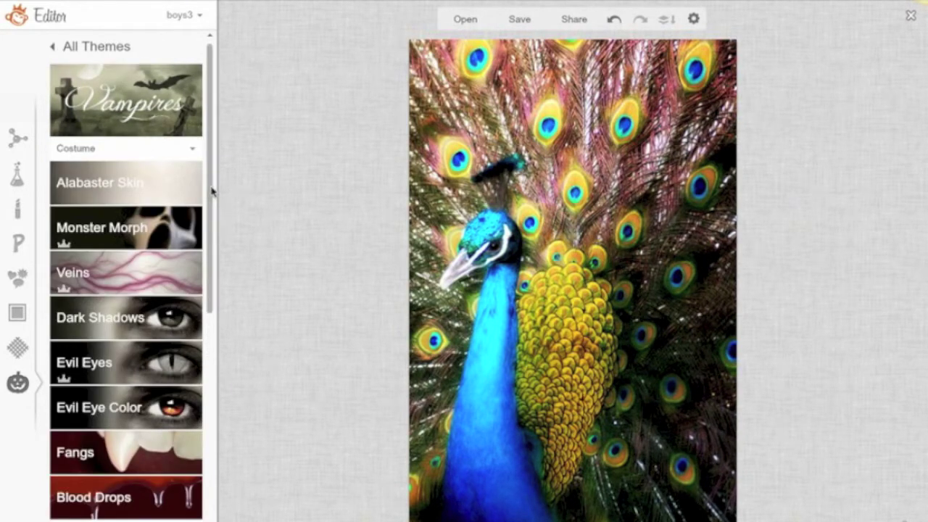
{"action": "left_click_drag", "start_coordinate": [211, 191], "coordinate": [211, 294]}
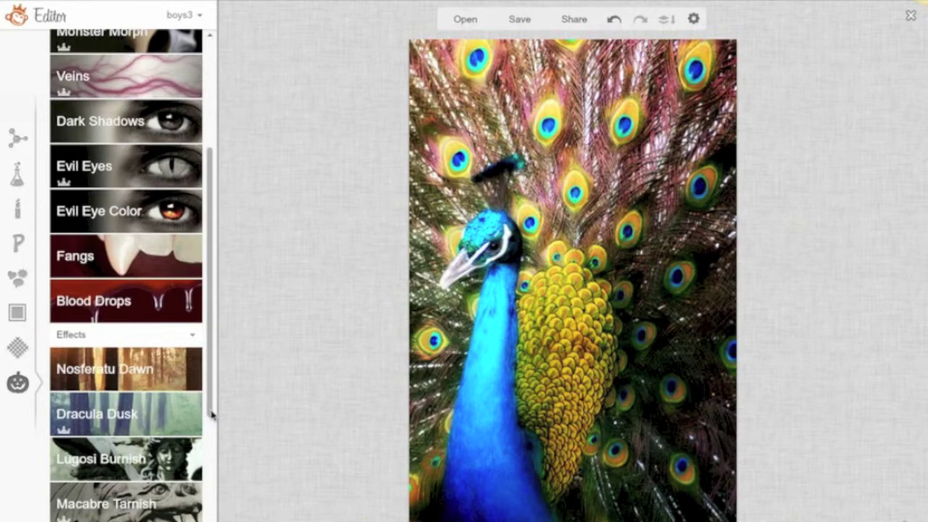
{"action": "left_click_drag", "start_coordinate": [212, 414], "coordinate": [211, 261]}
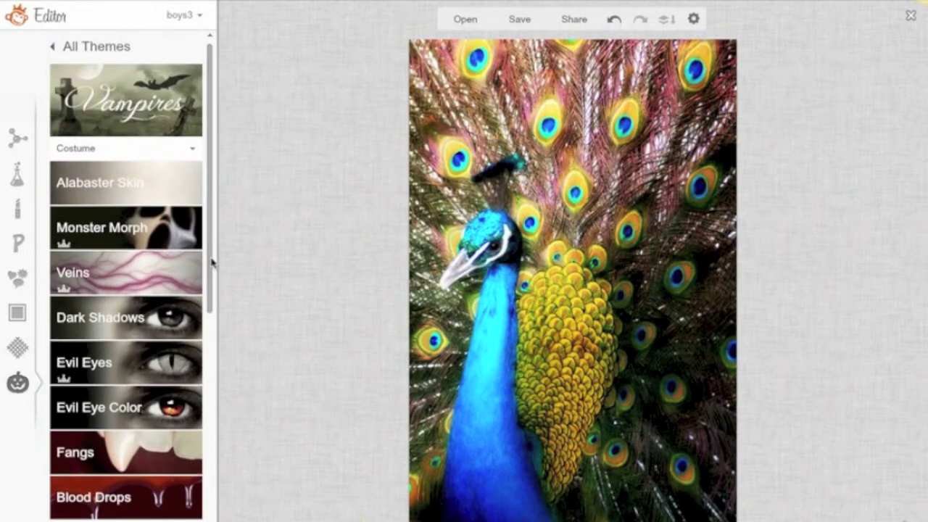
{"action": "left_click", "coordinate": [17, 283]}
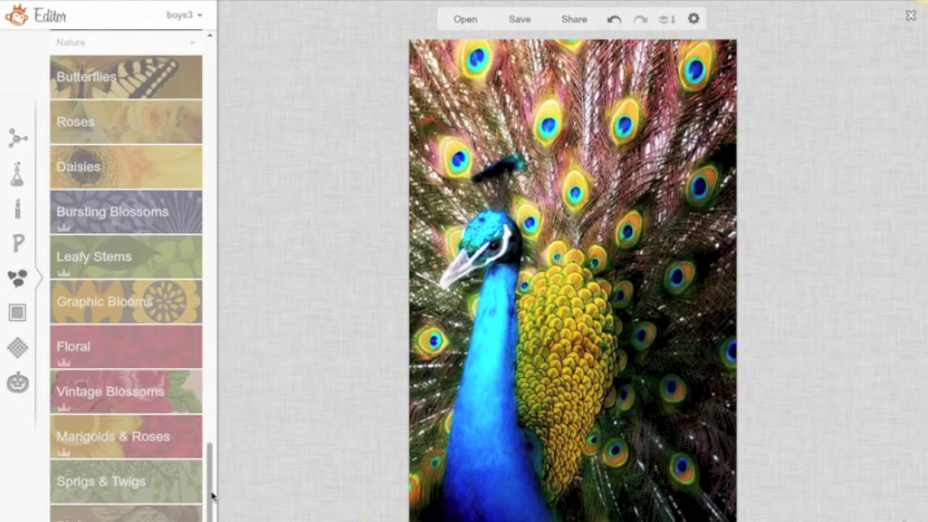
Add a black rectangle from the Geometric overlays to the peacock photo
{"action": "left_click_drag", "start_coordinate": [209, 493], "coordinate": [211, 87]}
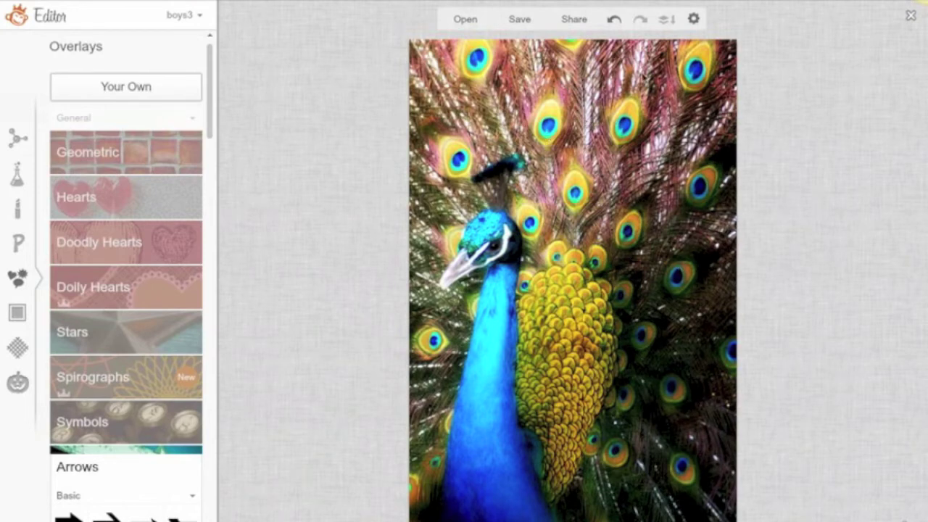
{"action": "left_click", "coordinate": [114, 158]}
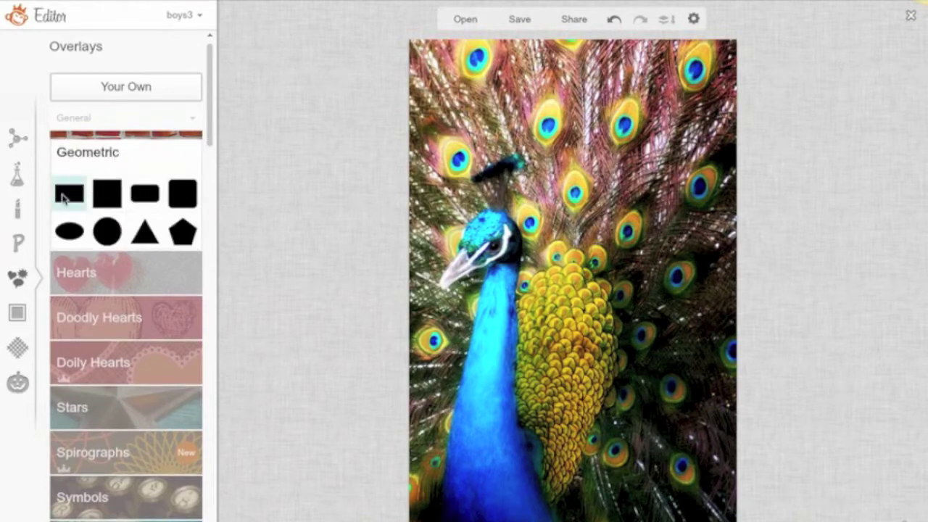
{"action": "left_click", "coordinate": [63, 197]}
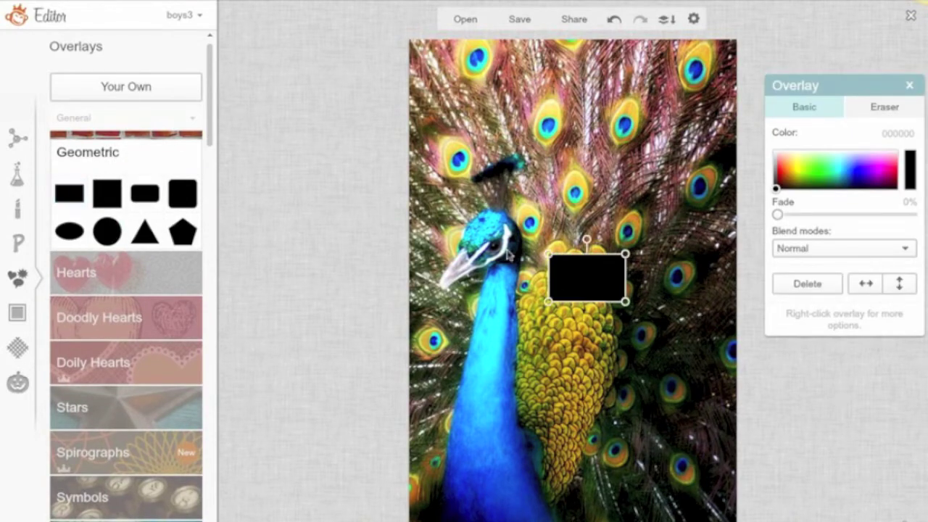
Move and stretch the rectangle into a wide, taller banner near the top of the photo
{"action": "left_click_drag", "start_coordinate": [594, 277], "coordinate": [631, 105]}
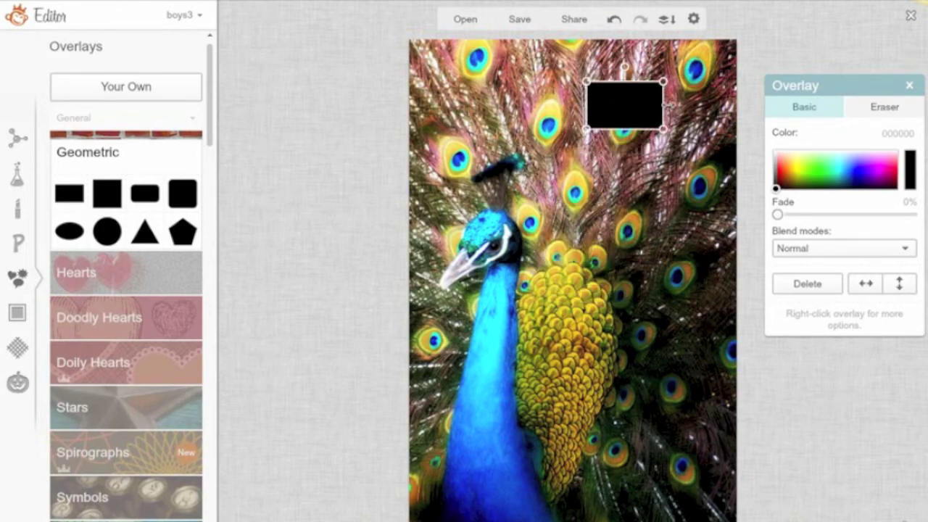
{"action": "left_click_drag", "start_coordinate": [661, 105], "coordinate": [736, 105]}
{"action": "left_click_drag", "start_coordinate": [591, 105], "coordinate": [476, 114]}
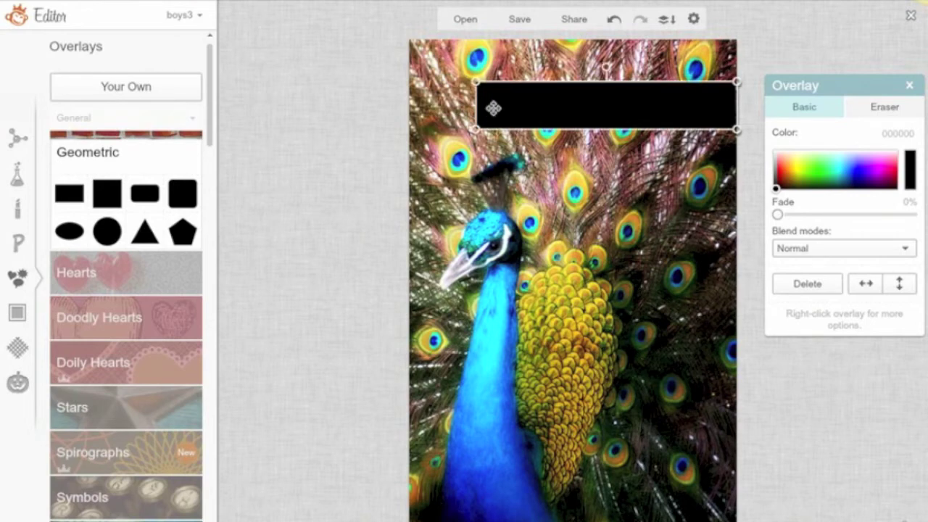
{"action": "left_click_drag", "start_coordinate": [621, 80], "coordinate": [621, 64]}
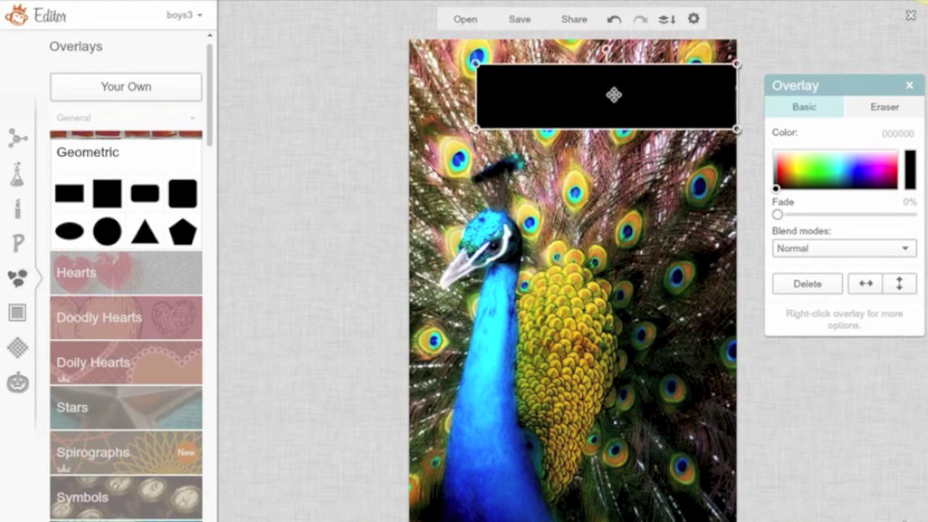
{"action": "left_click_drag", "start_coordinate": [614, 95], "coordinate": [616, 94]}
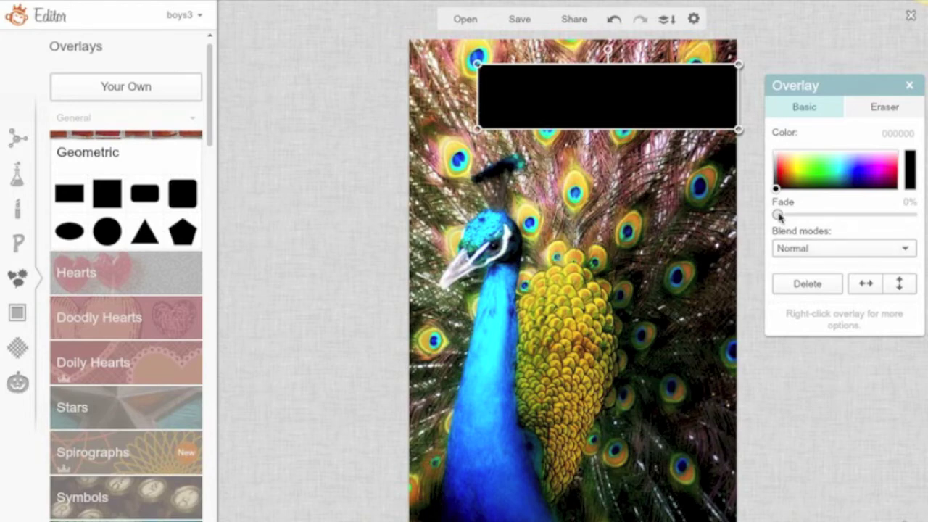
Fade the black banner to 31%, then stretch it slightly left and downward
{"action": "left_click_drag", "start_coordinate": [778, 216], "coordinate": [823, 218]}
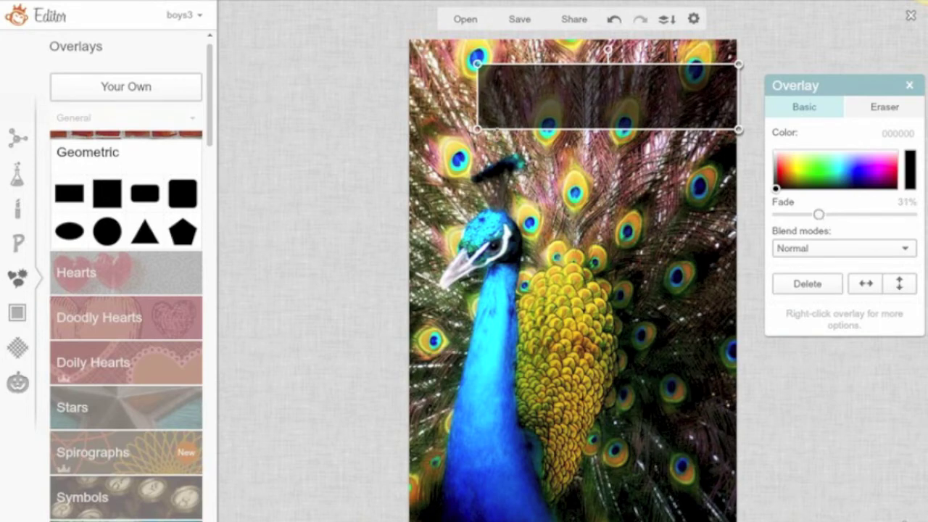
{"action": "left_click_drag", "start_coordinate": [482, 98], "coordinate": [467, 99]}
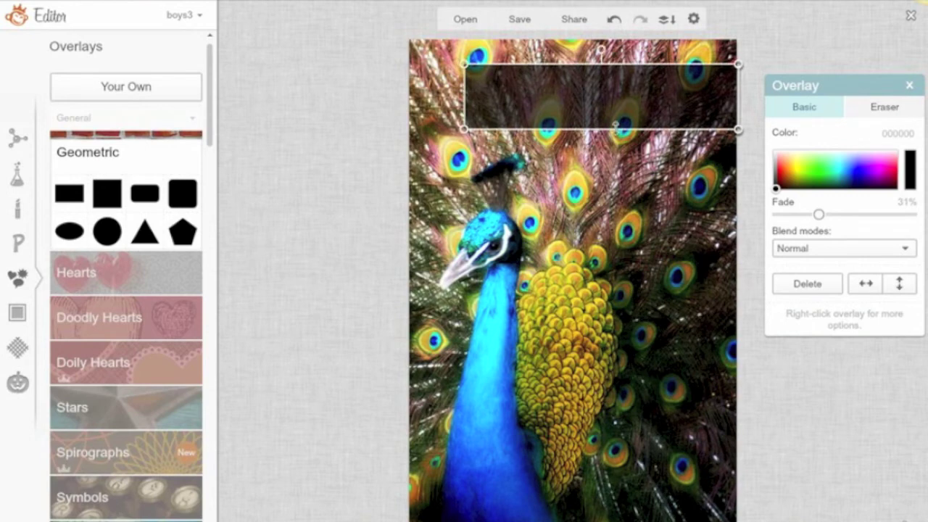
{"action": "left_click_drag", "start_coordinate": [615, 128], "coordinate": [614, 134]}
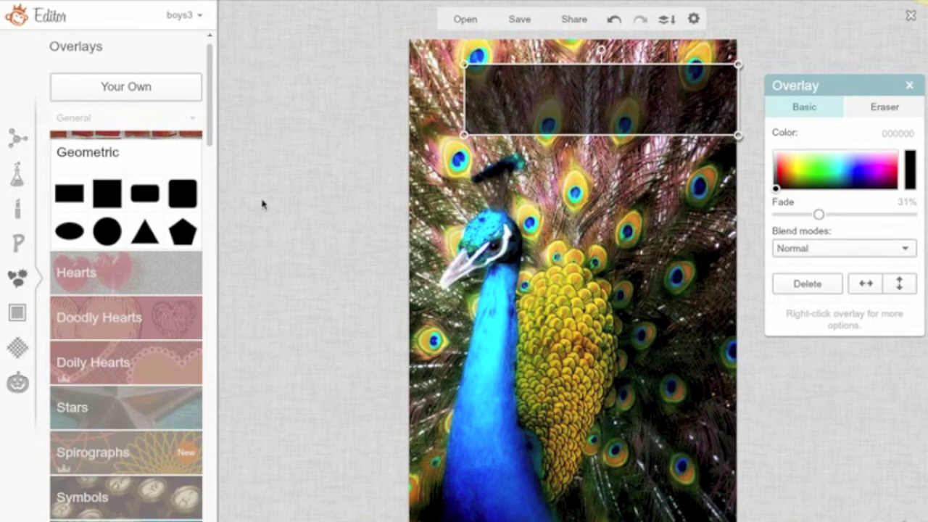
Add a Geo Sans Light text box and type the caption 'Create images that grab attention'
{"action": "left_click", "coordinate": [18, 244]}
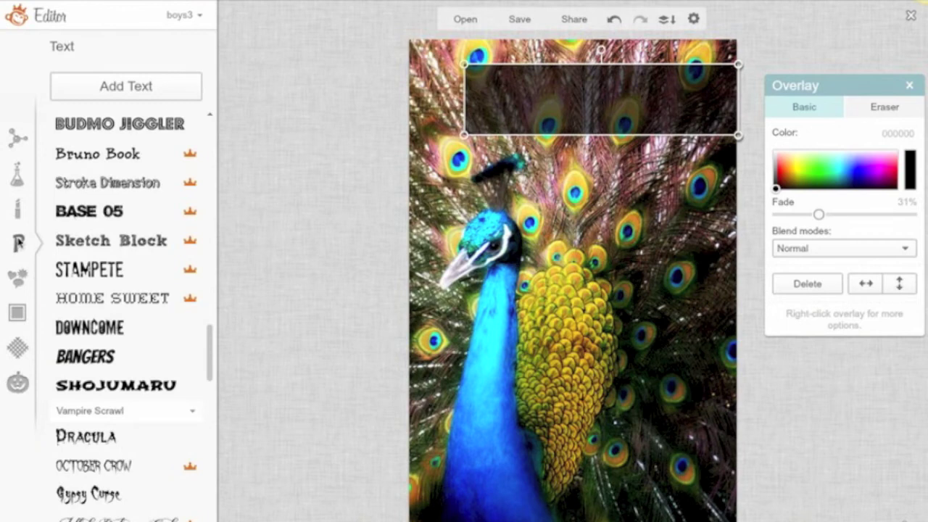
{"action": "left_click", "coordinate": [125, 85]}
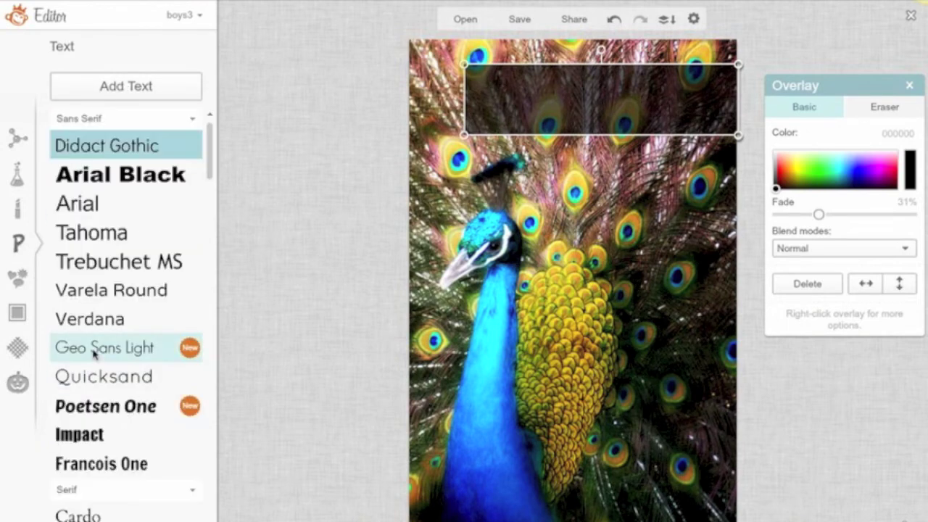
{"action": "left_click", "coordinate": [92, 350]}
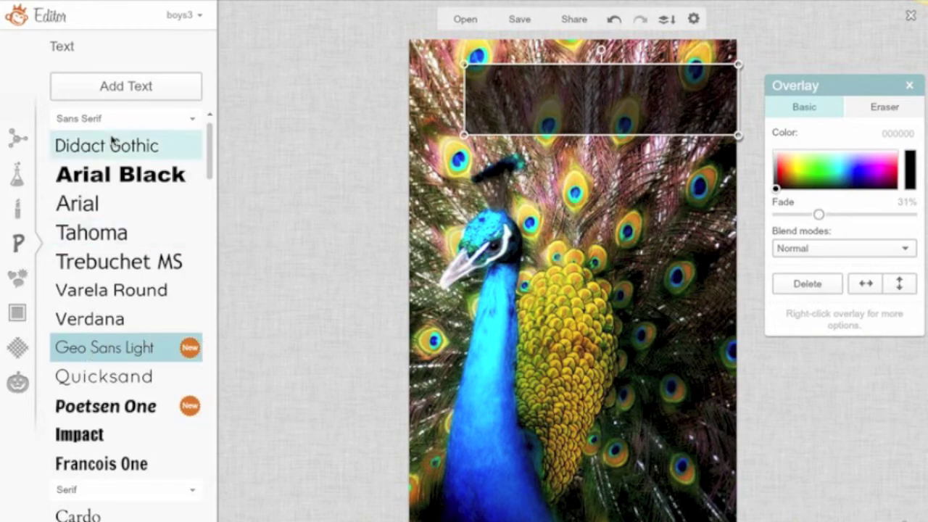
{"action": "left_click", "coordinate": [145, 87]}
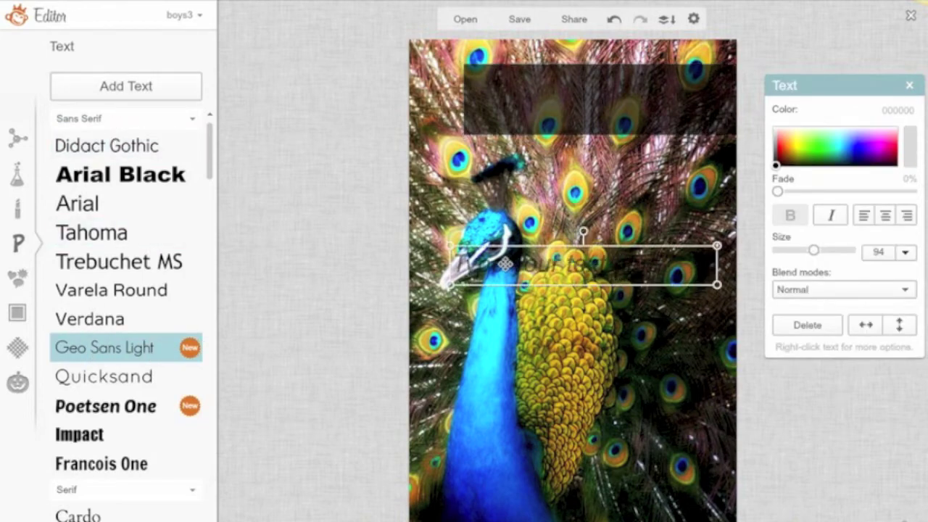
{"action": "left_click", "coordinate": [566, 267]}
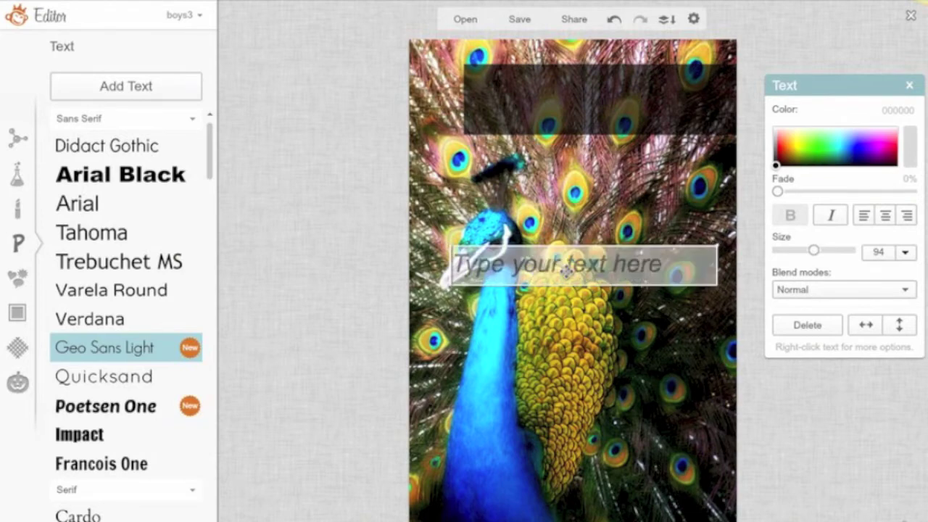
{"action": "type", "text": "Greate im"}
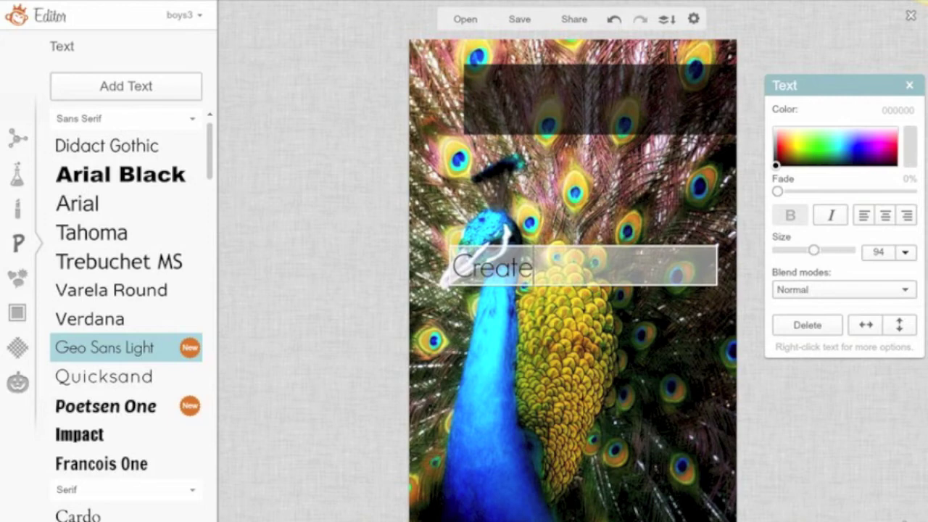
{"action": "type", "text": "ages"}
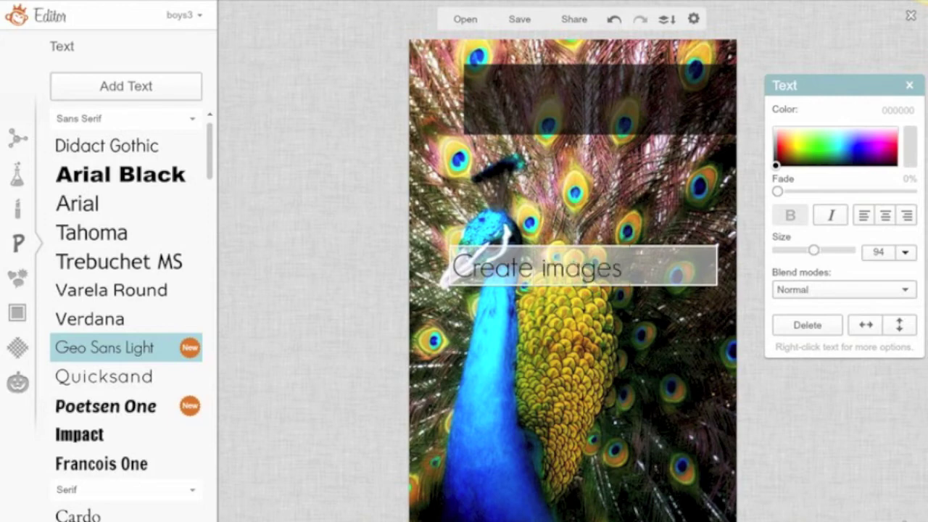
{"action": "type", "text": " that g"}
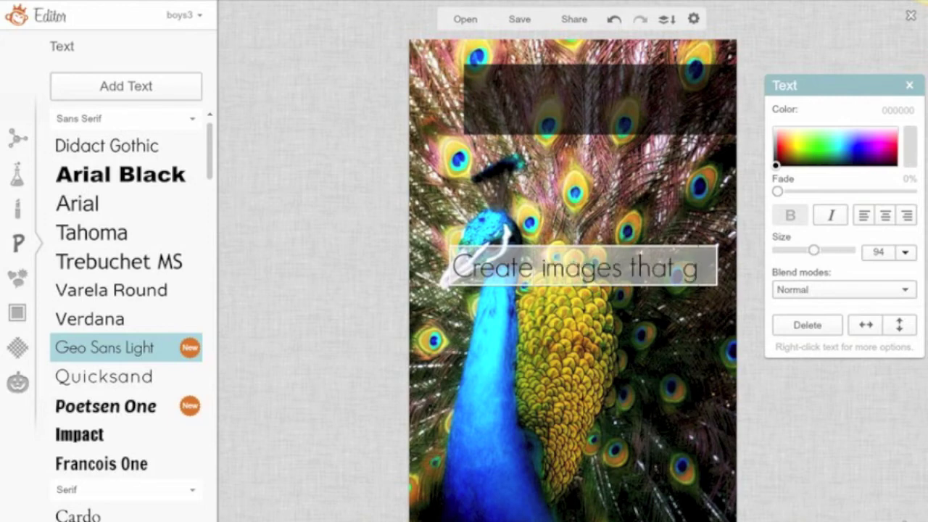
{"action": "type", "text": "rab attention"}
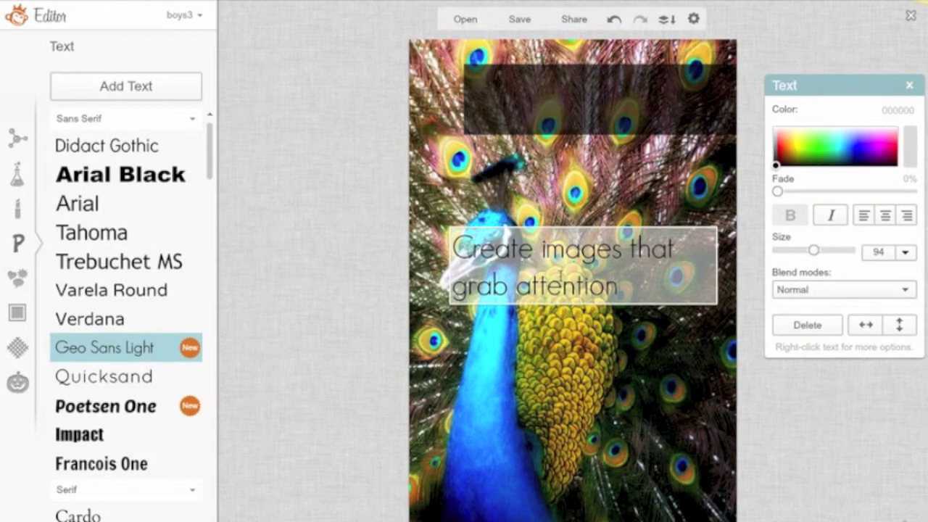
Recolour the entire caption from black 000000 to off-white f5f5ea
{"action": "left_click", "coordinate": [560, 277]}
{"action": "key", "text": "ctrl+a"}
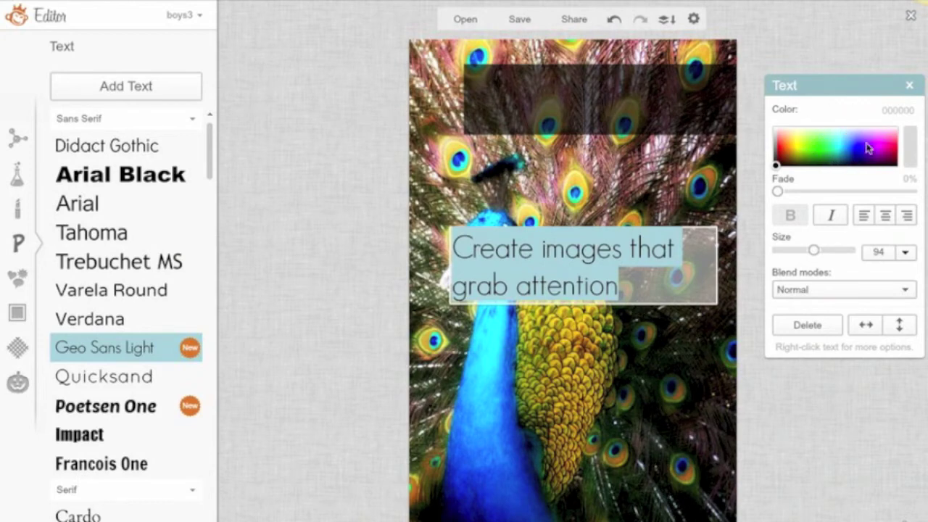
{"action": "left_click", "coordinate": [893, 110]}
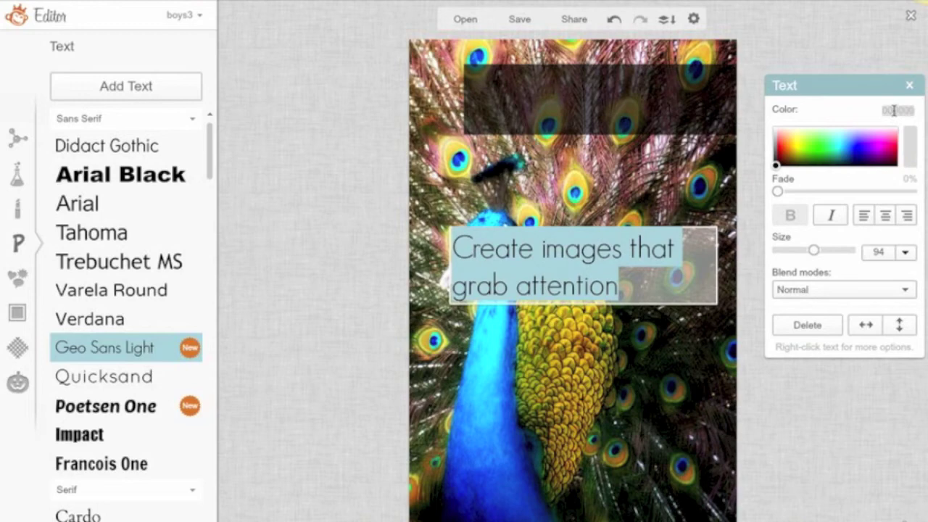
{"action": "key", "text": "BackSpace"}
{"action": "type", "text": "f5f5ea"}
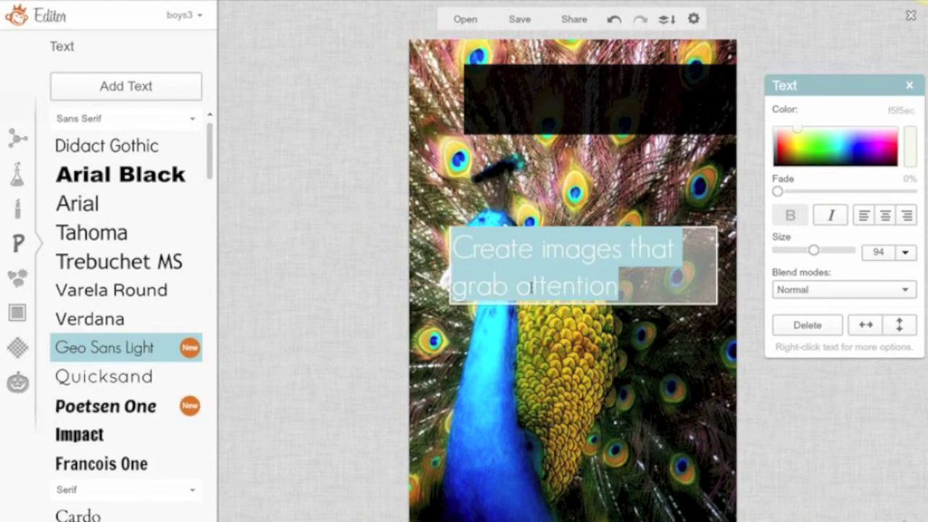
{"action": "left_click", "coordinate": [647, 346]}
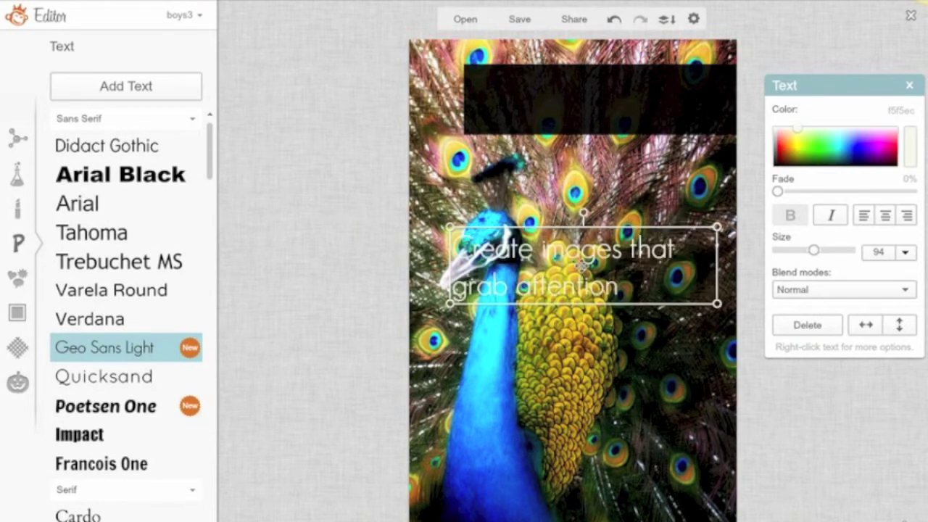
Move the caption onto the top banner and resize its box to fit, at size 95
{"action": "left_click_drag", "start_coordinate": [582, 266], "coordinate": [587, 88]}
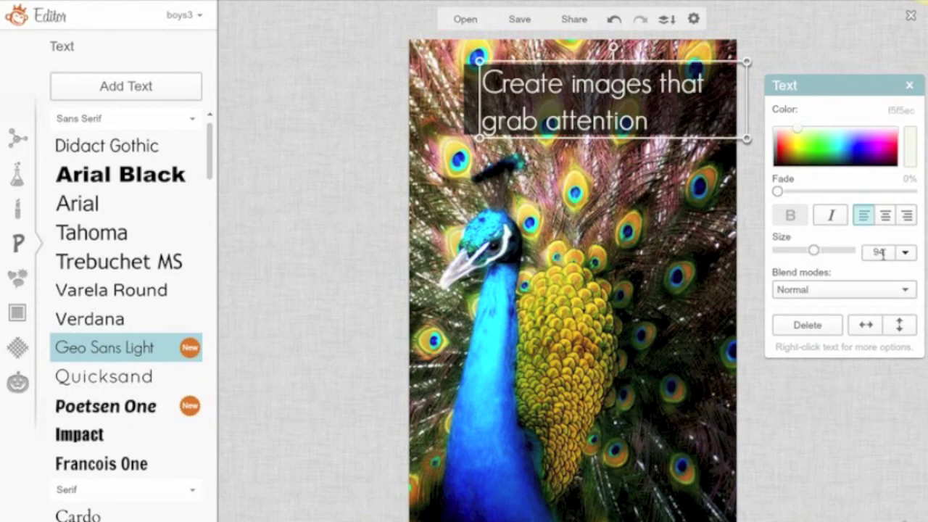
{"action": "left_click", "coordinate": [905, 254]}
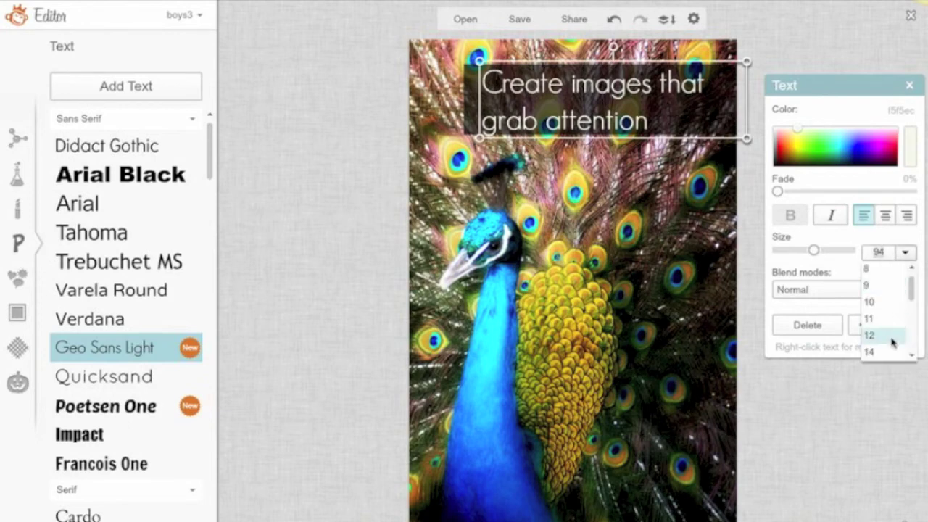
{"action": "left_click", "coordinate": [905, 253]}
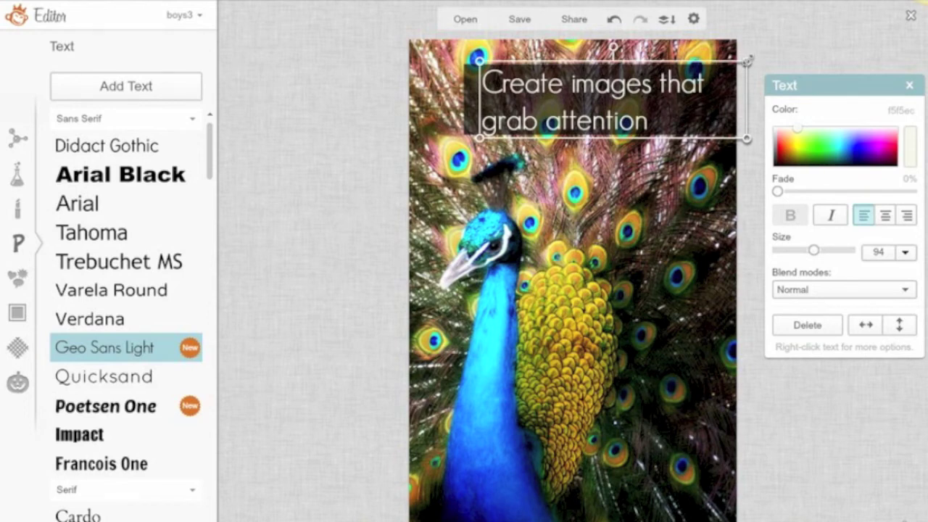
{"action": "left_click_drag", "start_coordinate": [748, 59], "coordinate": [753, 95]}
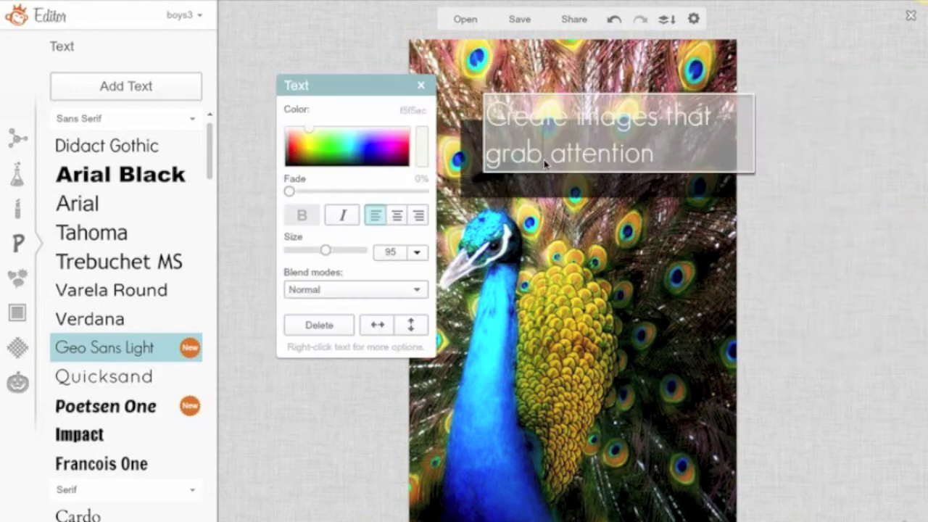
Set the word 'grab' in the Ultra font
{"action": "left_click_drag", "start_coordinate": [545, 164], "coordinate": [492, 161]}
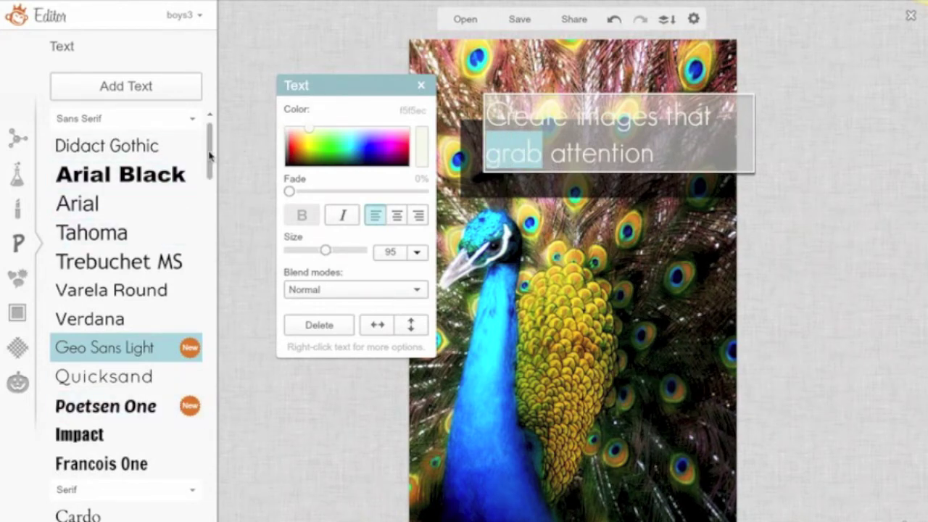
{"action": "left_click_drag", "start_coordinate": [209, 156], "coordinate": [209, 212]}
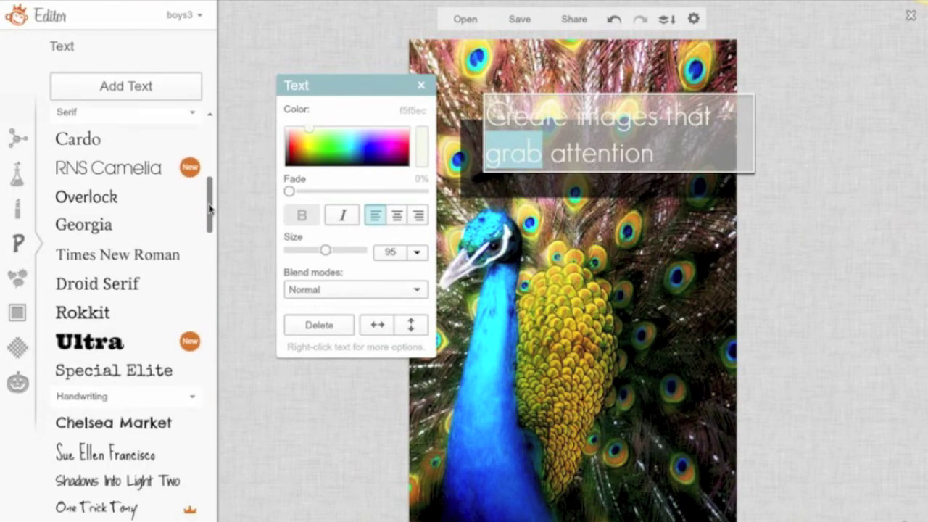
{"action": "left_click", "coordinate": [124, 342]}
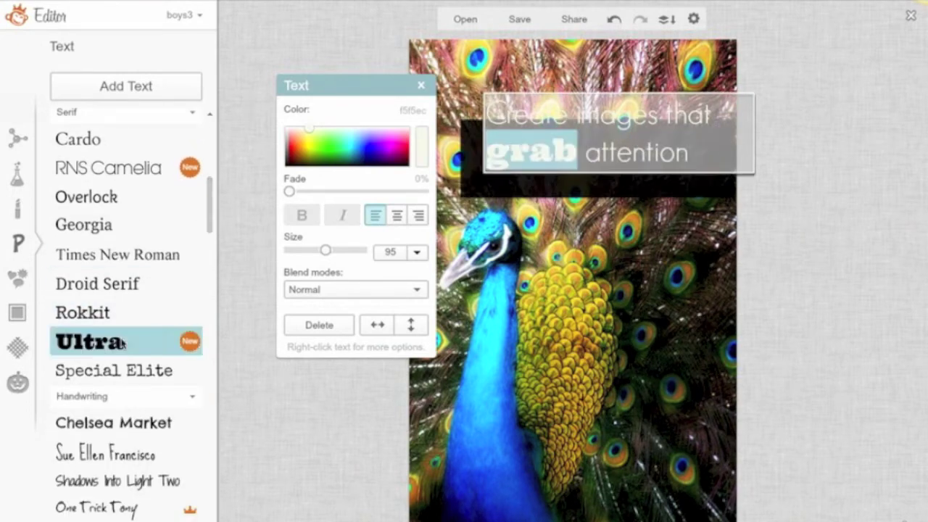
Add a period after 'attention' at the end of the caption
{"action": "double_click", "coordinate": [702, 161]}
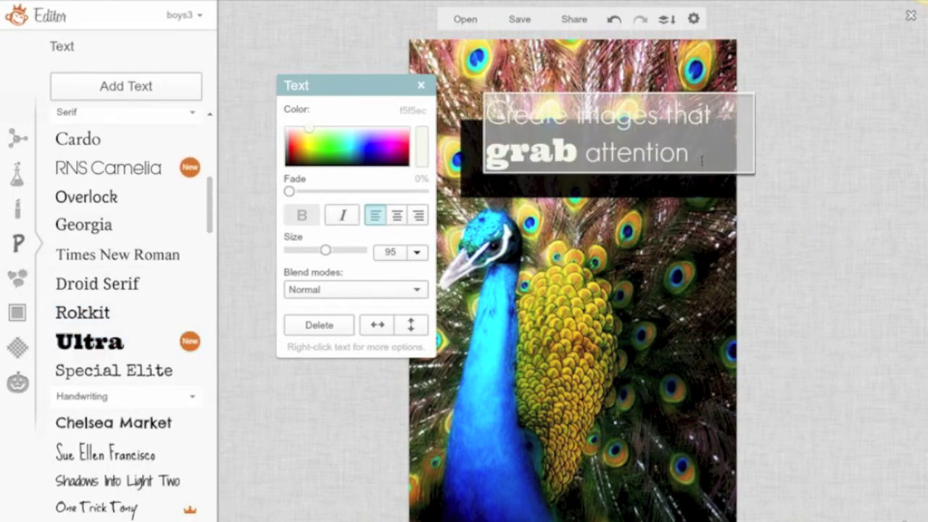
{"action": "left_click", "coordinate": [701, 161]}
{"action": "type", "text": "."}
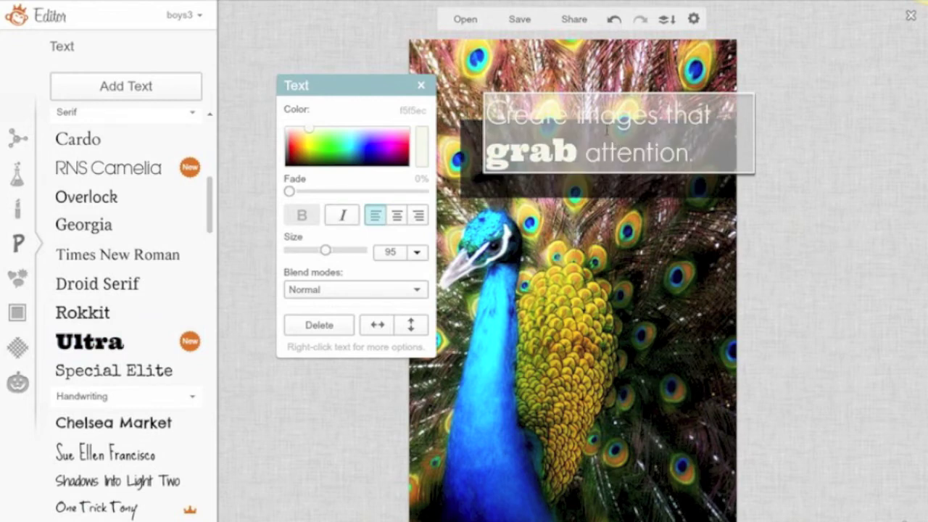
Raise the dark band toward the top, reseat the caption on it, and add a new text box
{"action": "left_click_drag", "start_coordinate": [602, 116], "coordinate": [594, 251]}
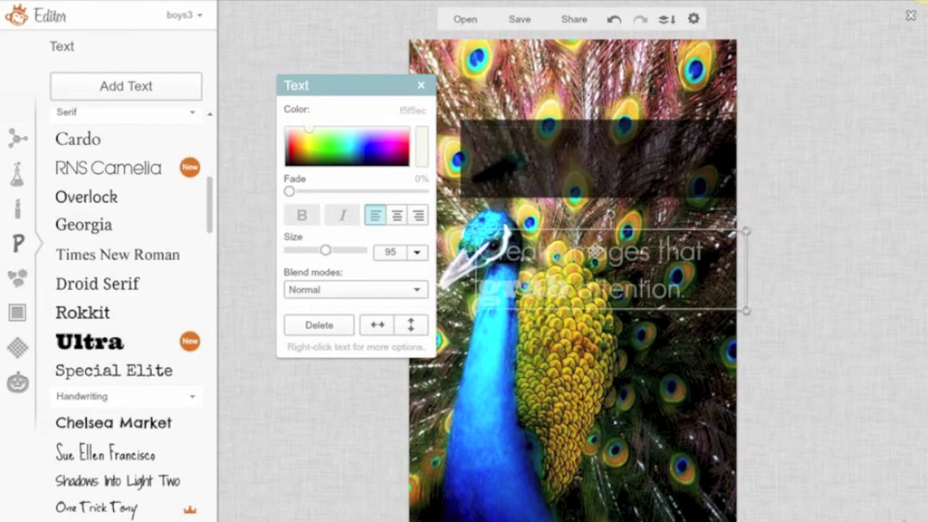
{"action": "left_click_drag", "start_coordinate": [597, 149], "coordinate": [597, 99]}
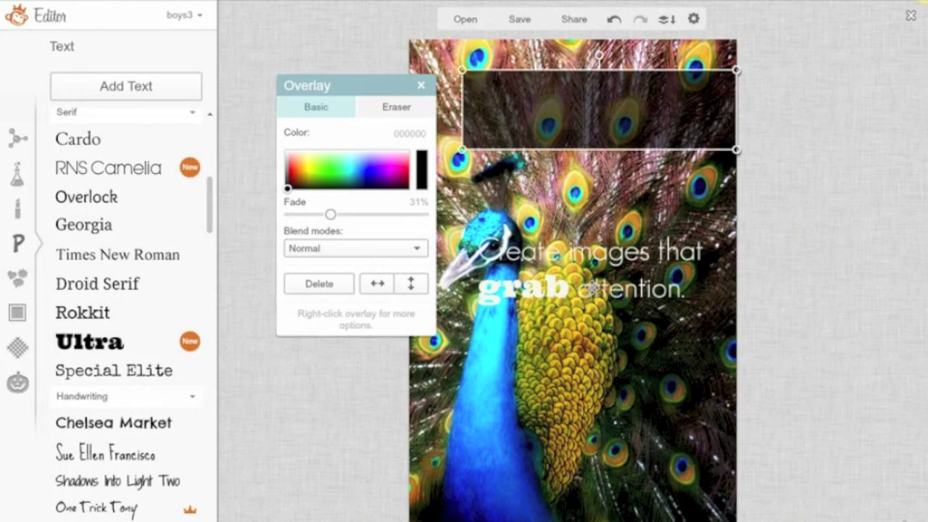
{"action": "left_click", "coordinate": [592, 288]}
{"action": "left_click_drag", "start_coordinate": [592, 288], "coordinate": [604, 126]}
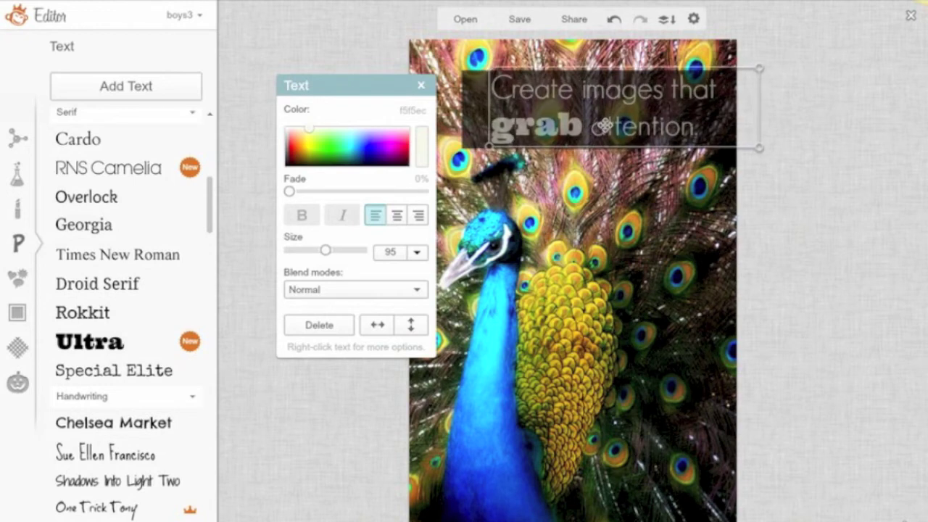
{"action": "left_click_drag", "start_coordinate": [601, 127], "coordinate": [601, 127]}
{"action": "left_click", "coordinate": [616, 230]}
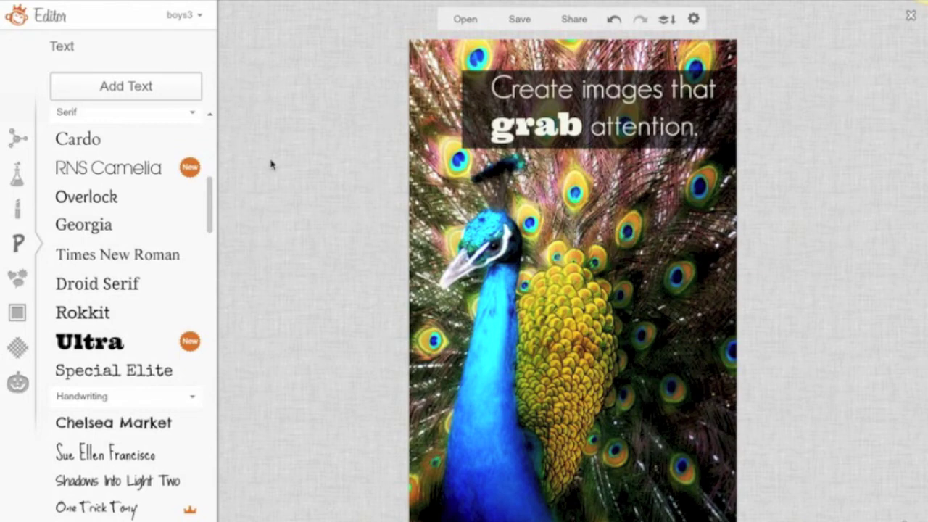
{"action": "left_click", "coordinate": [95, 85]}
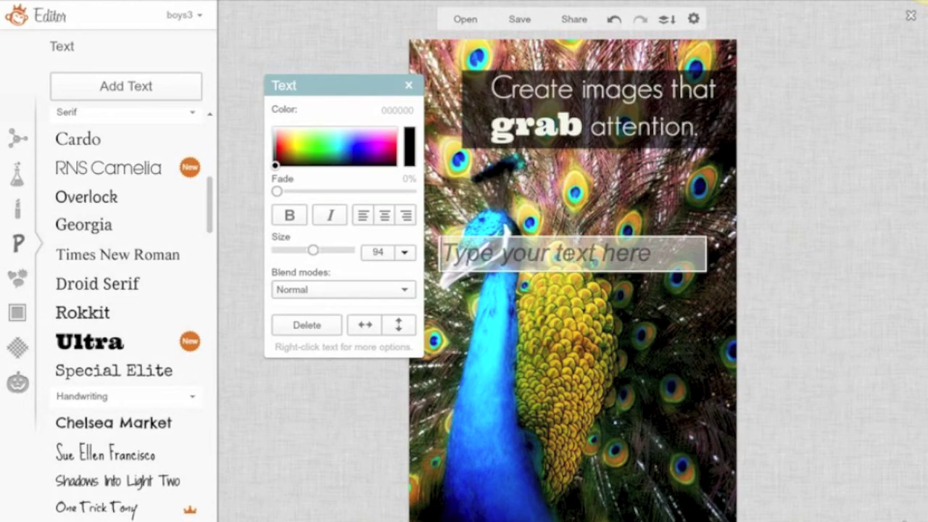
{"action": "type", "text": "www.Your"}
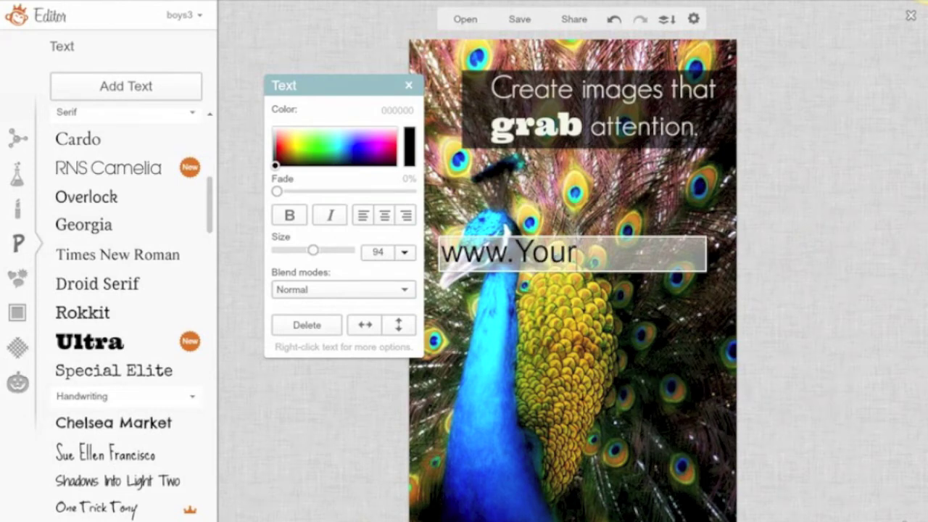
{"action": "type", "text": "Writerp"}
{"action": "key", "text": "BackSpace"}
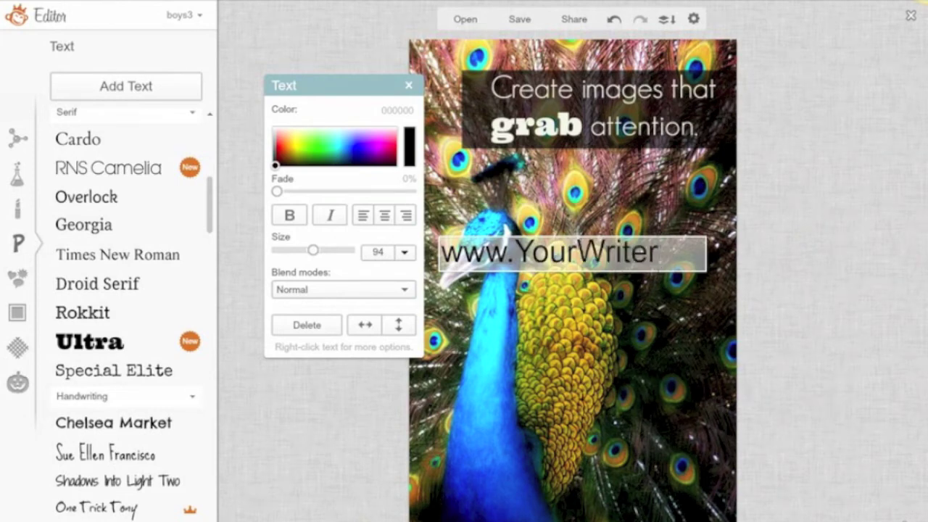
{"action": "type", "text": "Platform.com"}
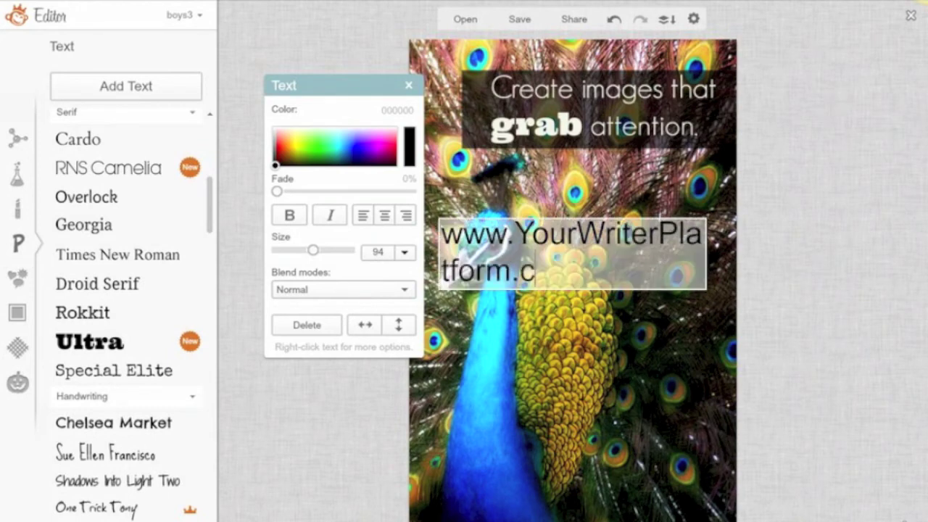
{"action": "left_click", "coordinate": [717, 280]}
{"action": "left_click_drag", "start_coordinate": [706, 259], "coordinate": [845, 254]}
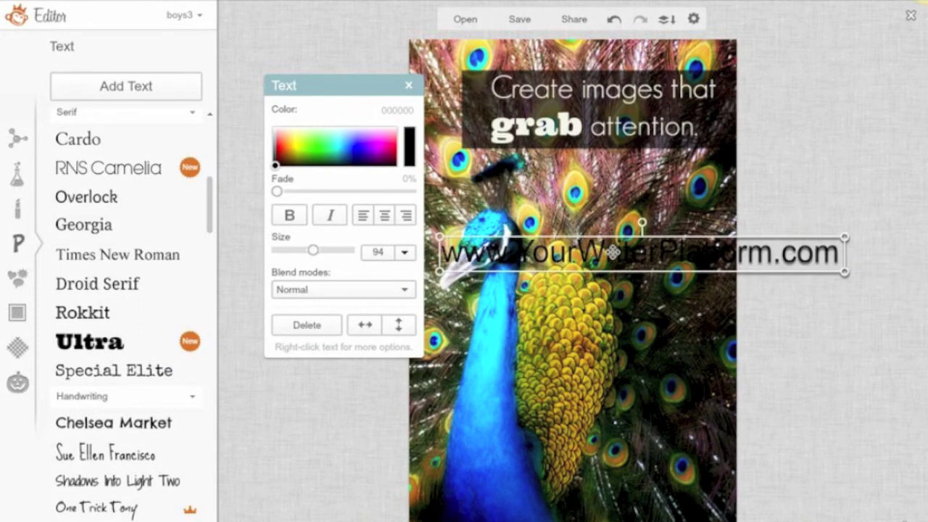
Recolour the URL text to light hex 85f5ec and set it in Quicksand
{"action": "double_click", "coordinate": [690, 254]}
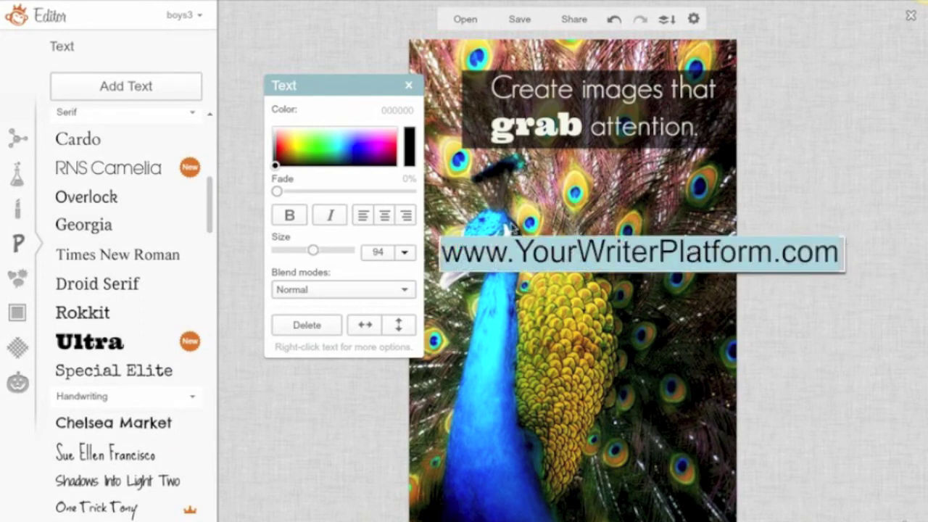
{"action": "left_click", "coordinate": [395, 109]}
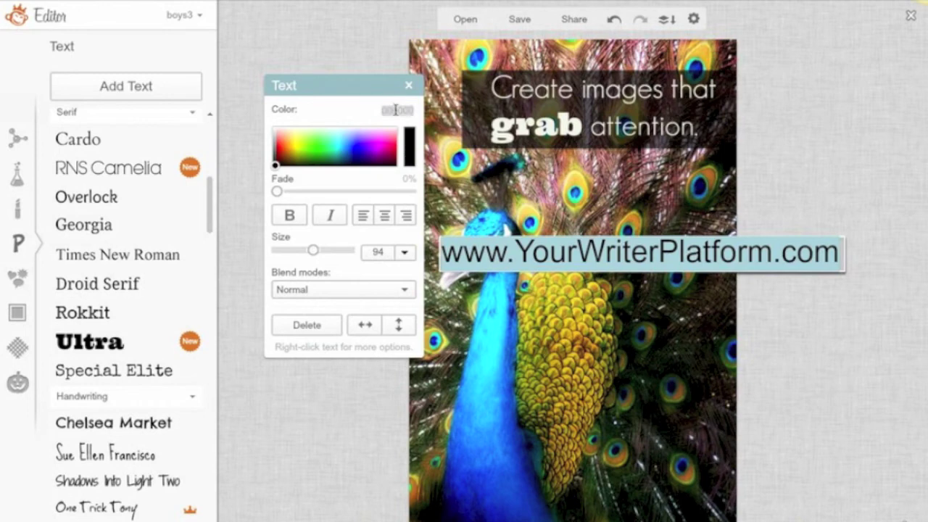
{"action": "type", "text": "85f5ec"}
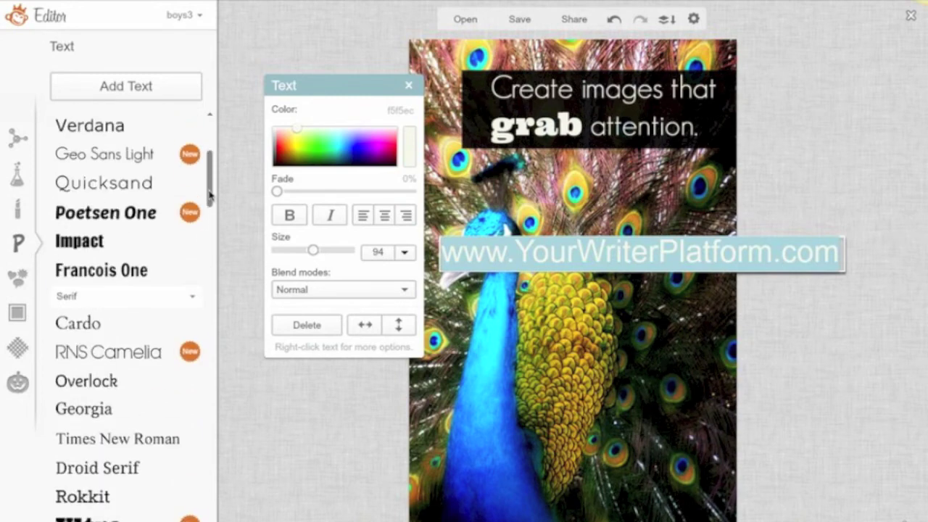
{"action": "left_click_drag", "start_coordinate": [209, 195], "coordinate": [209, 189]}
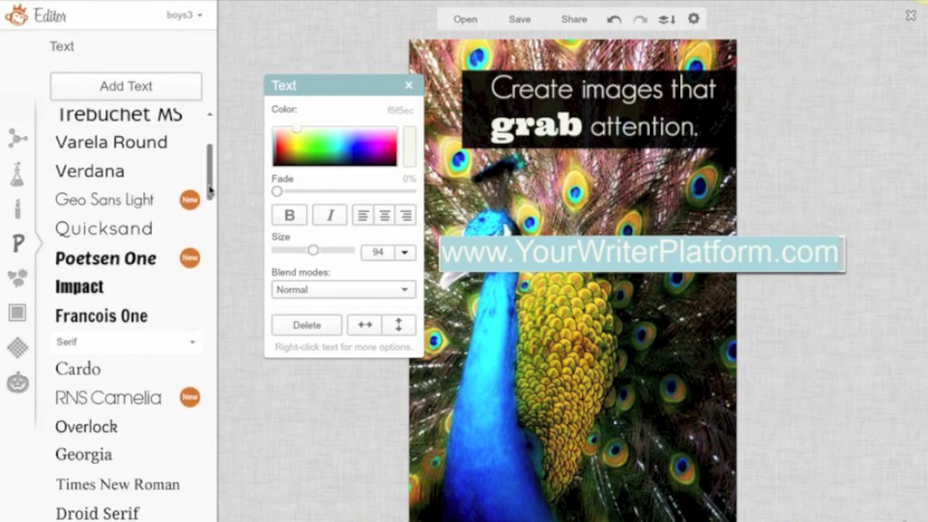
{"action": "left_click", "coordinate": [121, 232]}
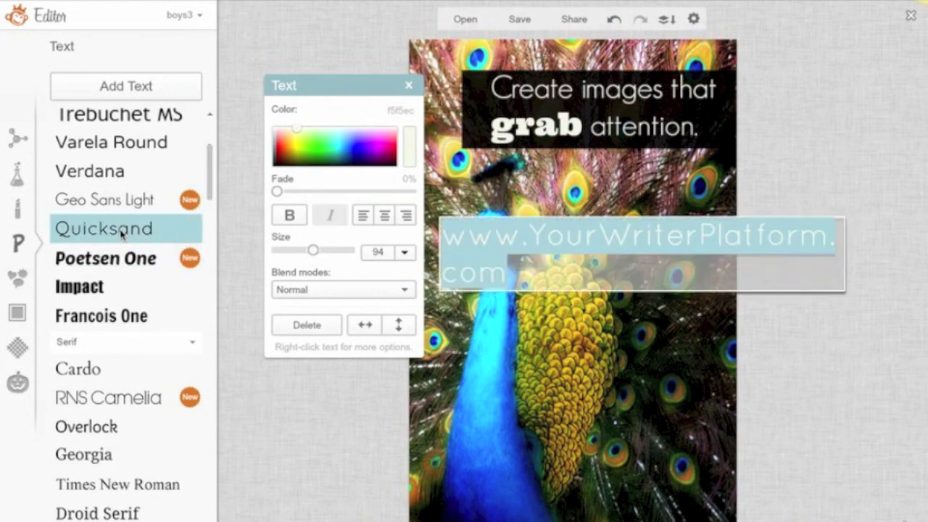
Shrink the URL to size 30 on one line and move it to the photo's bottom edge
{"action": "left_click", "coordinate": [815, 307]}
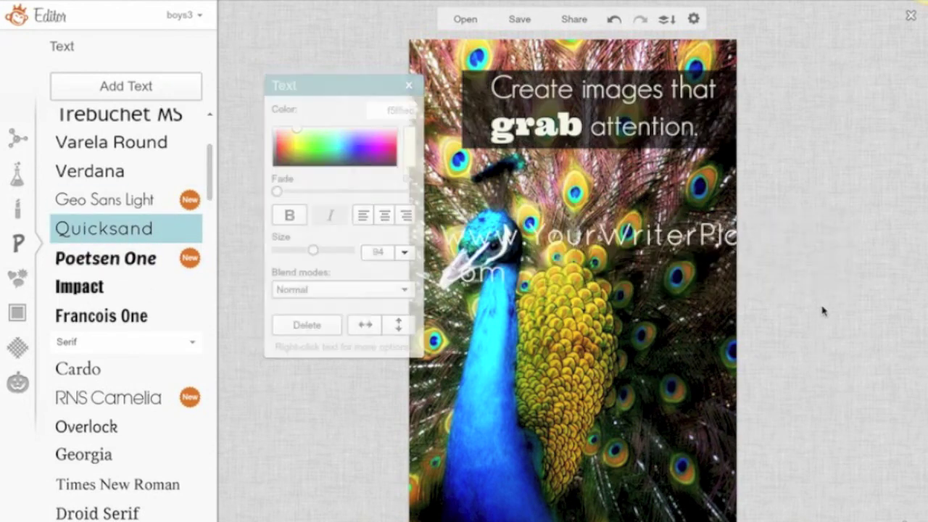
{"action": "left_click", "coordinate": [697, 243]}
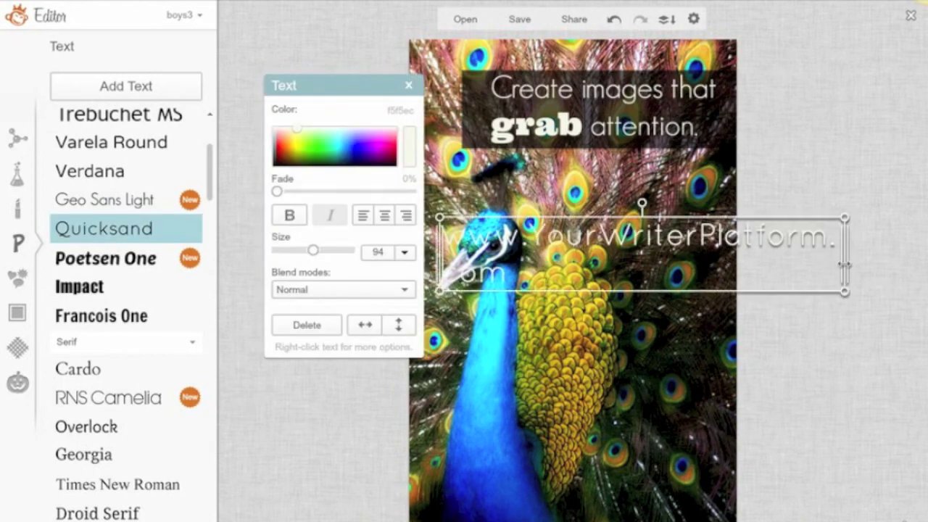
{"action": "left_click_drag", "start_coordinate": [845, 262], "coordinate": [906, 259]}
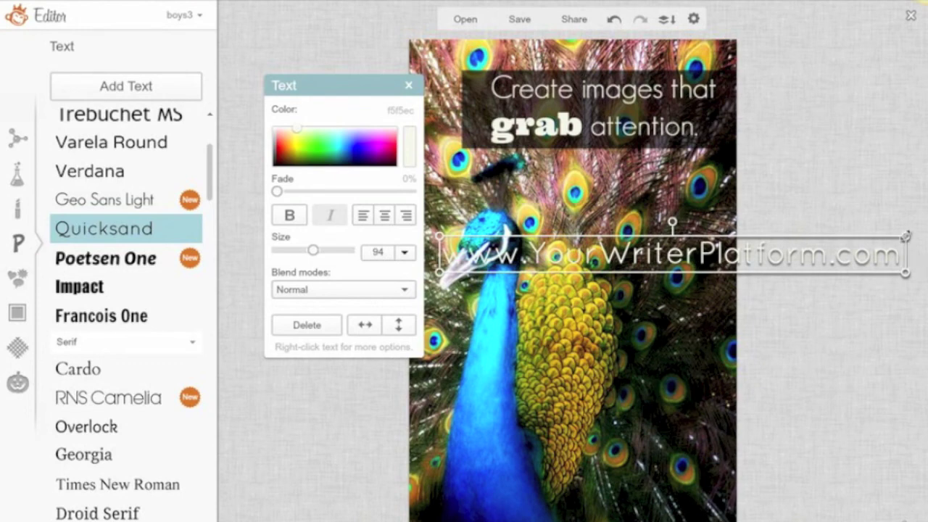
{"action": "left_click_drag", "start_coordinate": [906, 236], "coordinate": [766, 259]}
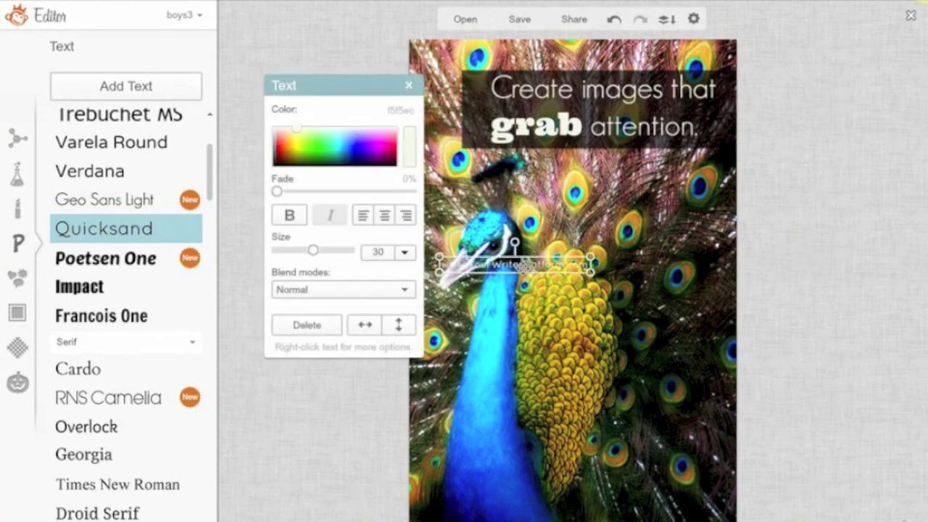
{"action": "left_click_drag", "start_coordinate": [523, 265], "coordinate": [594, 515]}
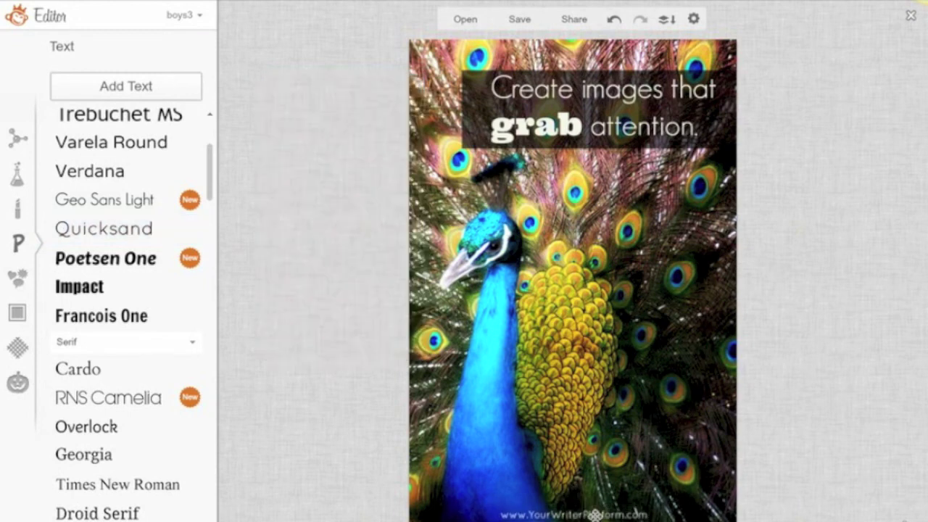
Set the bottom URL watermark's Fade to 40% and preview the result
{"action": "left_click", "coordinate": [594, 515]}
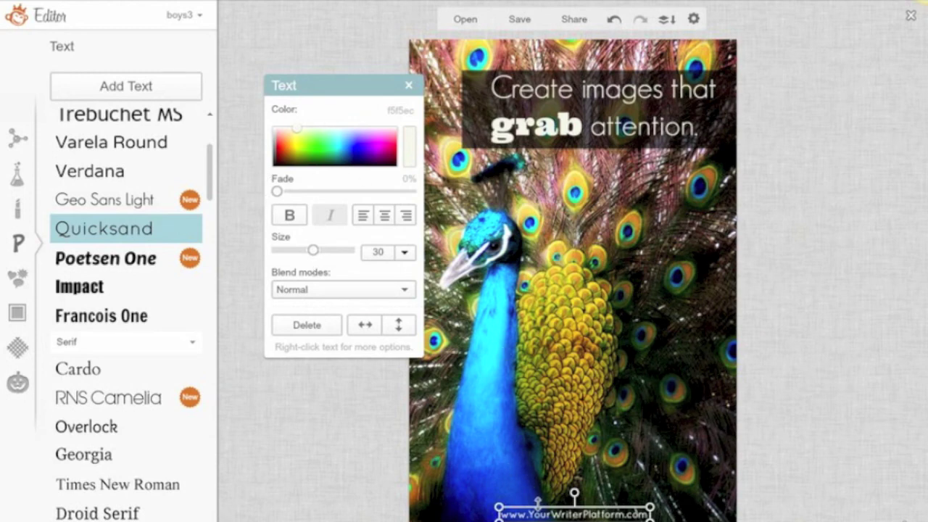
{"action": "left_click_drag", "start_coordinate": [278, 191], "coordinate": [330, 192]}
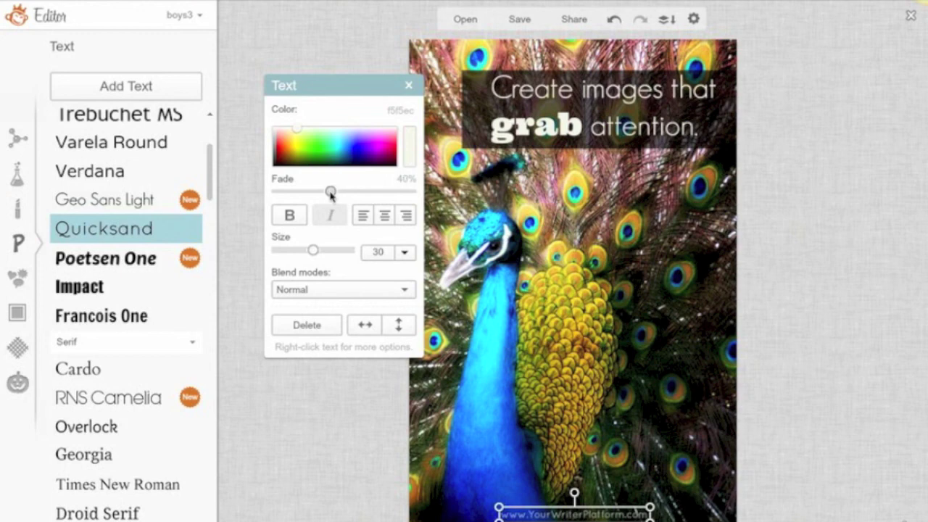
{"action": "left_click", "coordinate": [803, 419]}
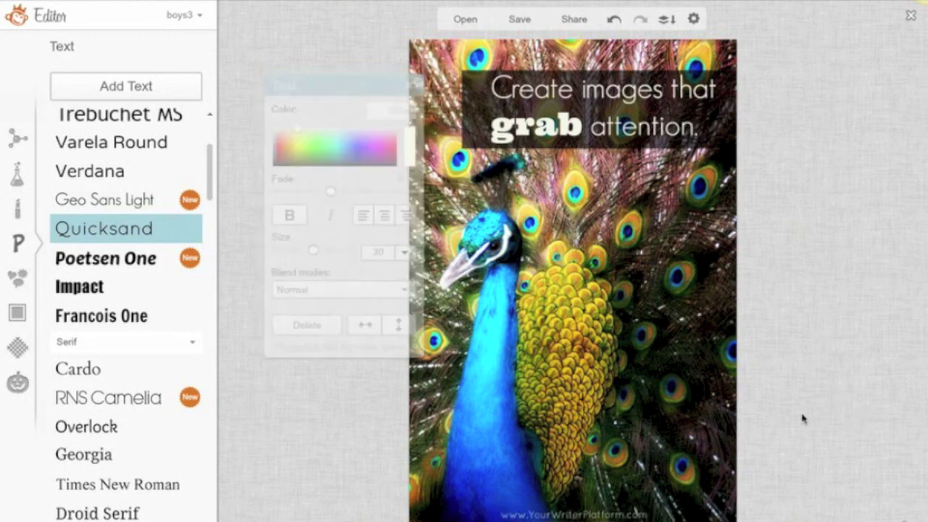